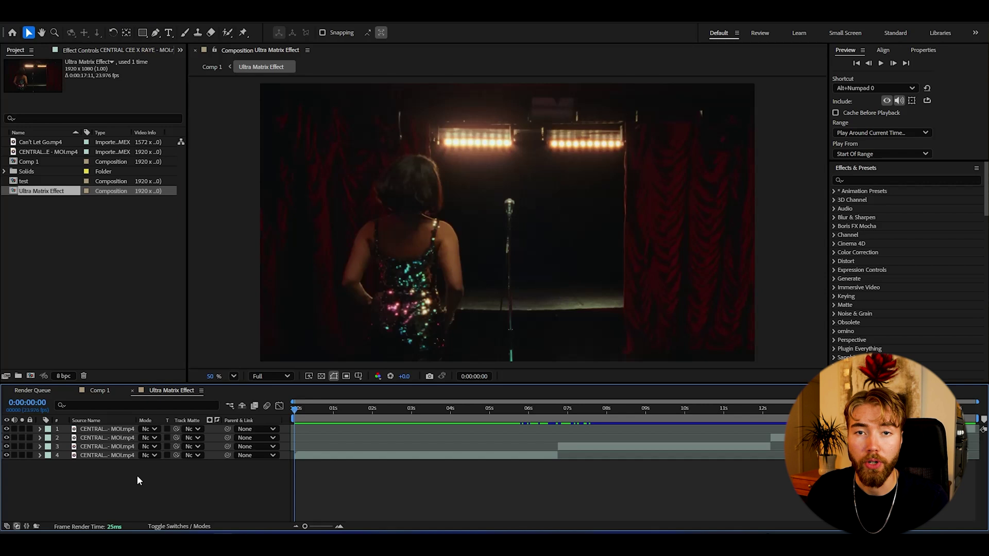
Preview the clips in the Ultra Matrix Effect composition up to about 3 seconds and return to the start
click(91, 456)
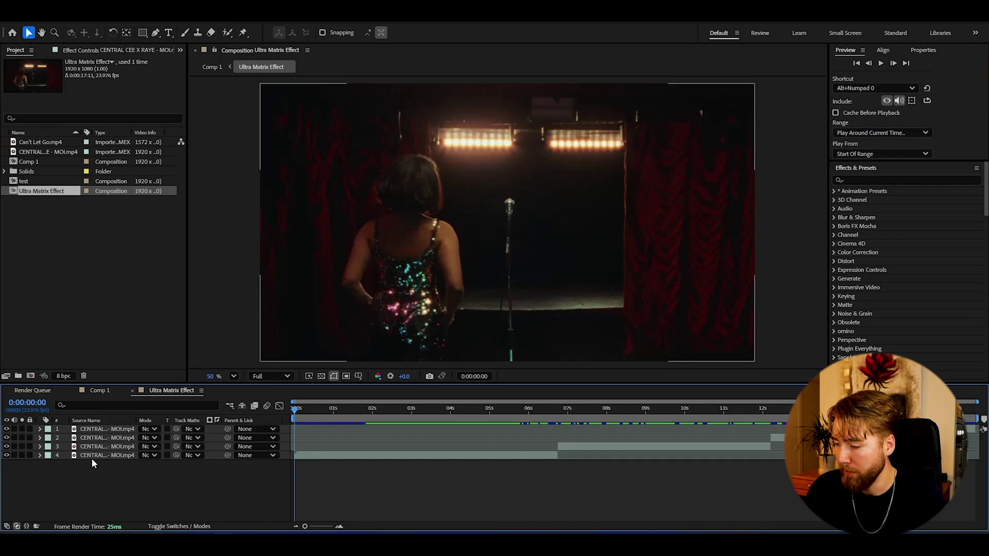
click(93, 431)
drag(335, 409, 442, 414)
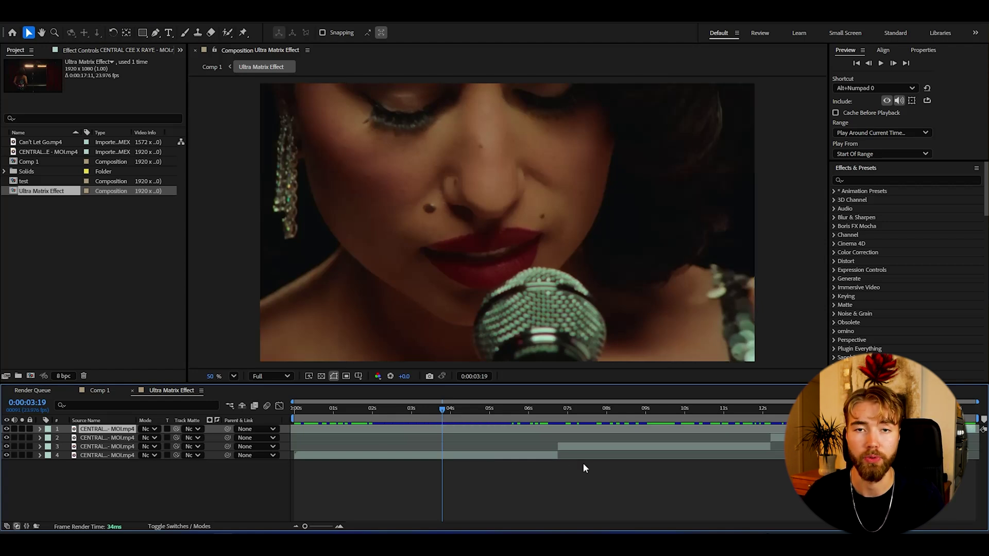
key(Home)
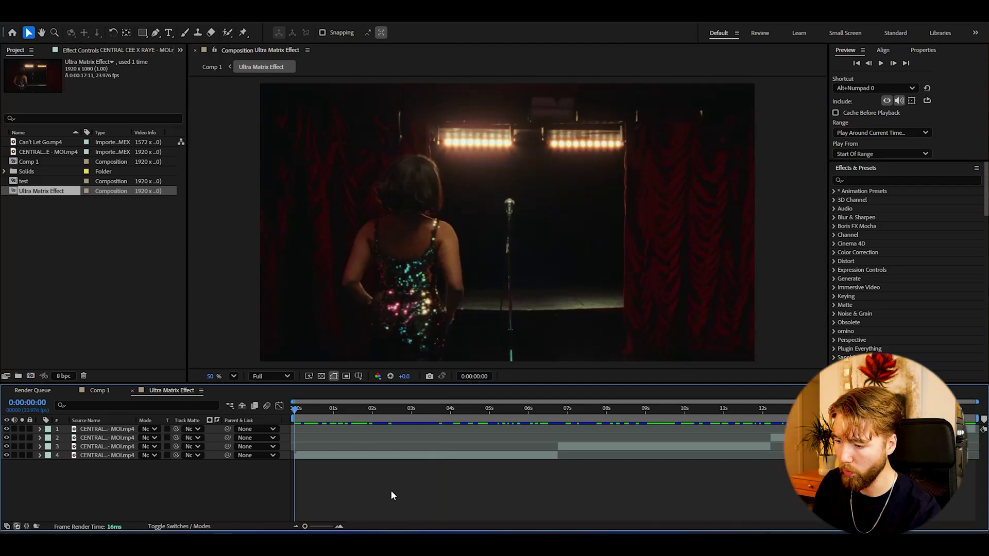
Add an adjustment layer above all the clips and select it
key(ctrl+alt+y)
click(391, 490)
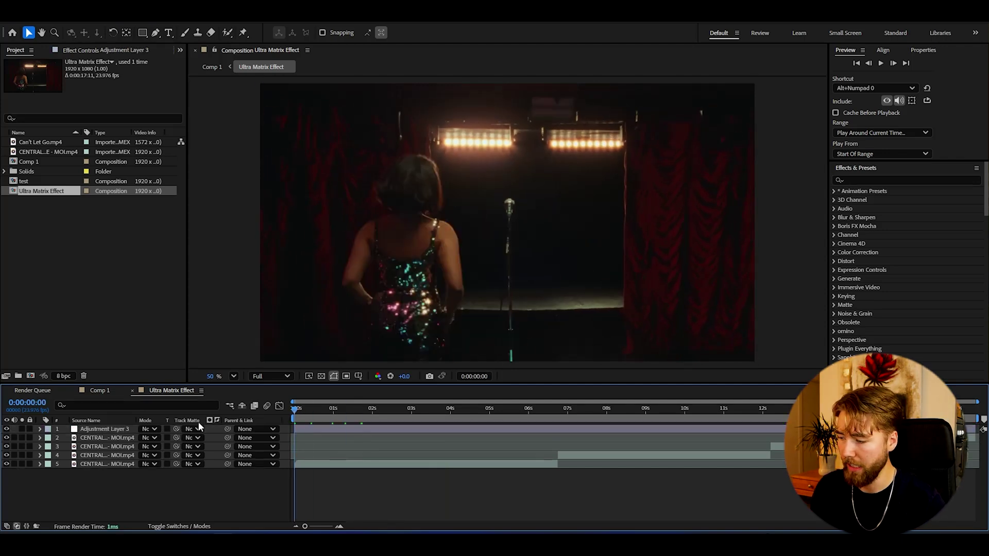
click(315, 429)
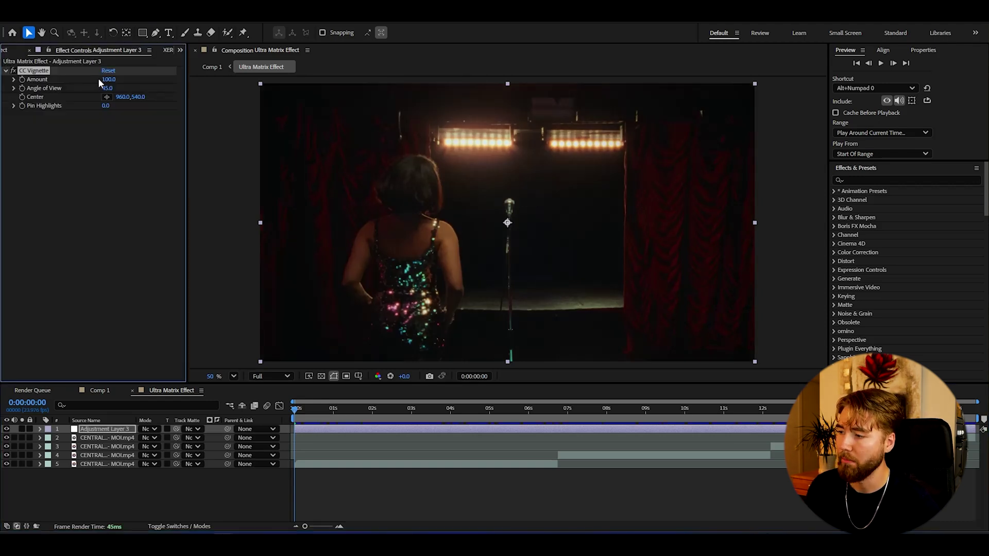
Apply CC Vignette to the adjustment layer with Amount 125 and Angle of View 35
click(109, 80)
text(125)
key(Return)
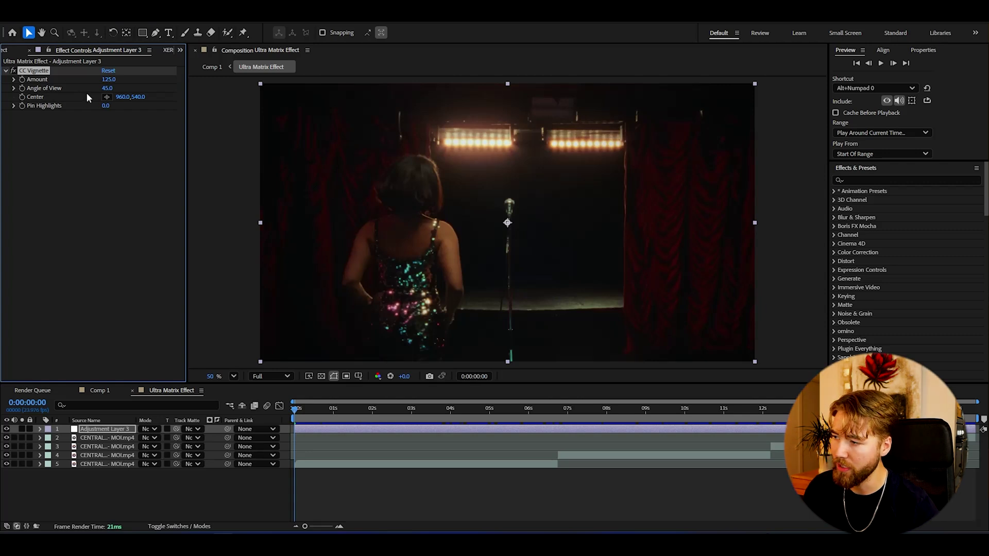
click(108, 89)
text(35)
key(Return)
click(230, 246)
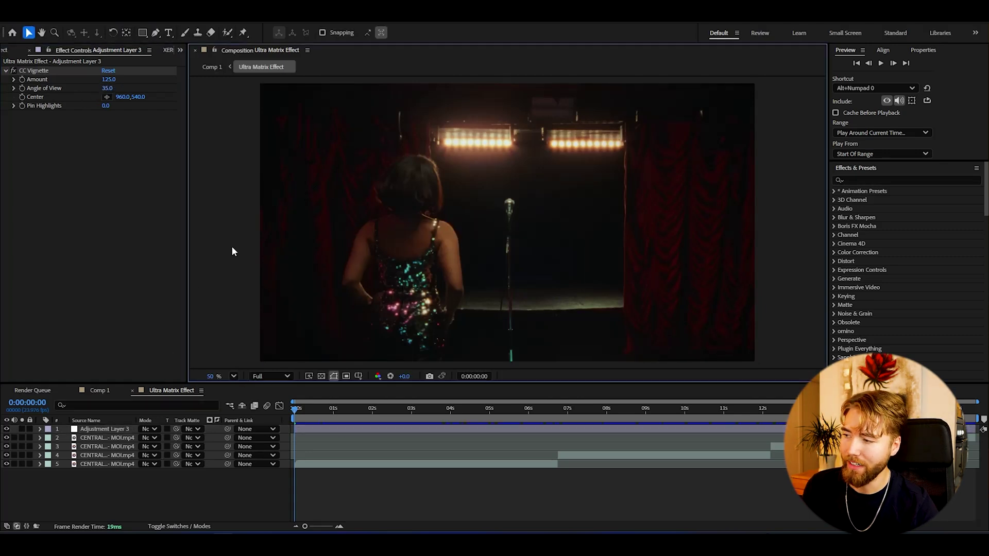
Compare the footage with the CC Vignette effect switched off and on
click(14, 71)
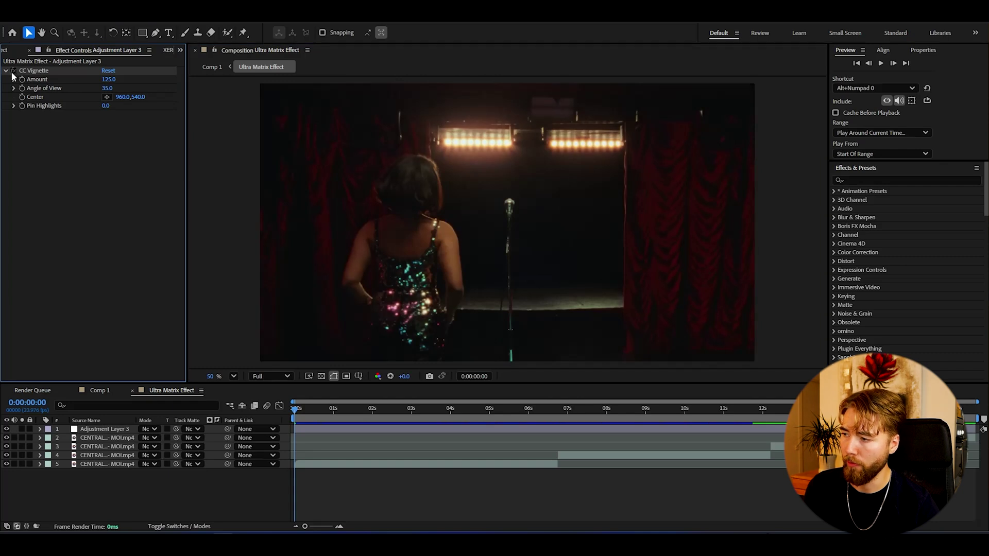
click(13, 71)
click(13, 71)
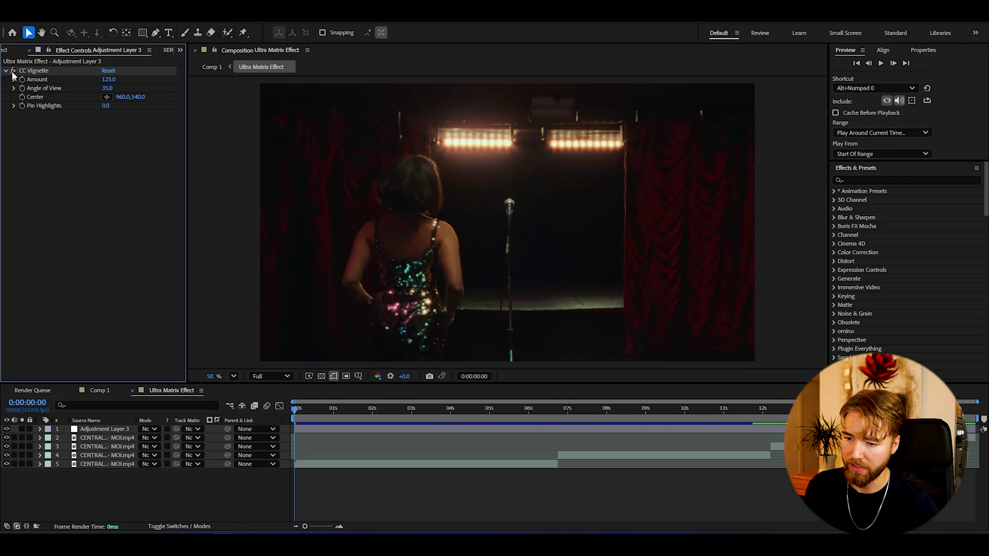
click(14, 71)
Apply S_Flicker to the adjustment layer, set its Amplitude to 0.5 and preview the first frames
right_click(576, 107)
click(256, 202)
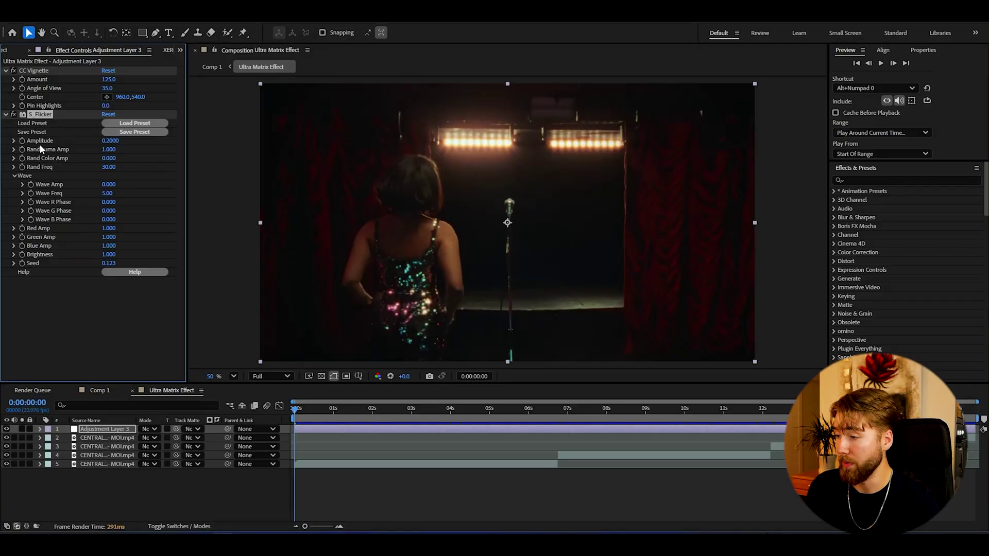
click(110, 141)
key(BackSpace)
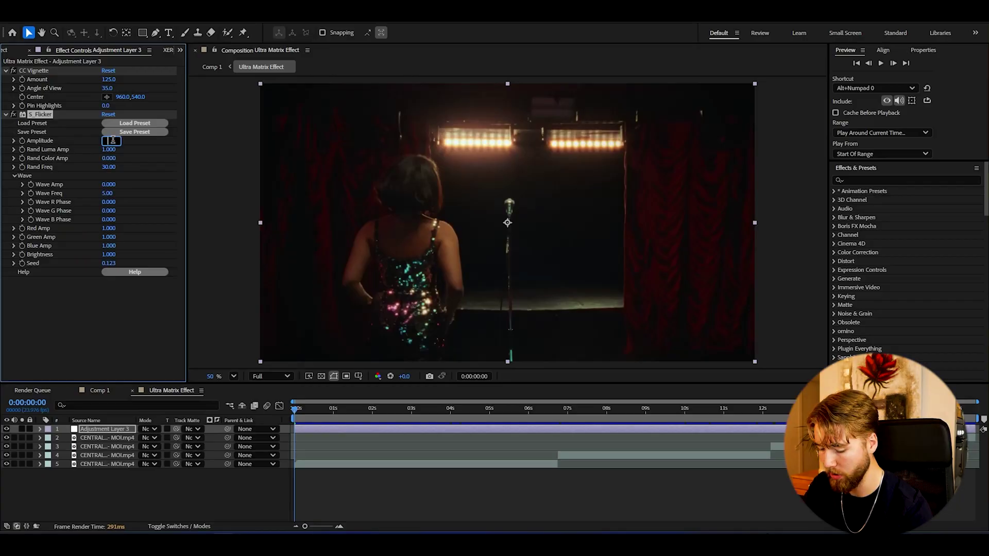
text(0.5)
key(Return)
drag(297, 410, 311, 416)
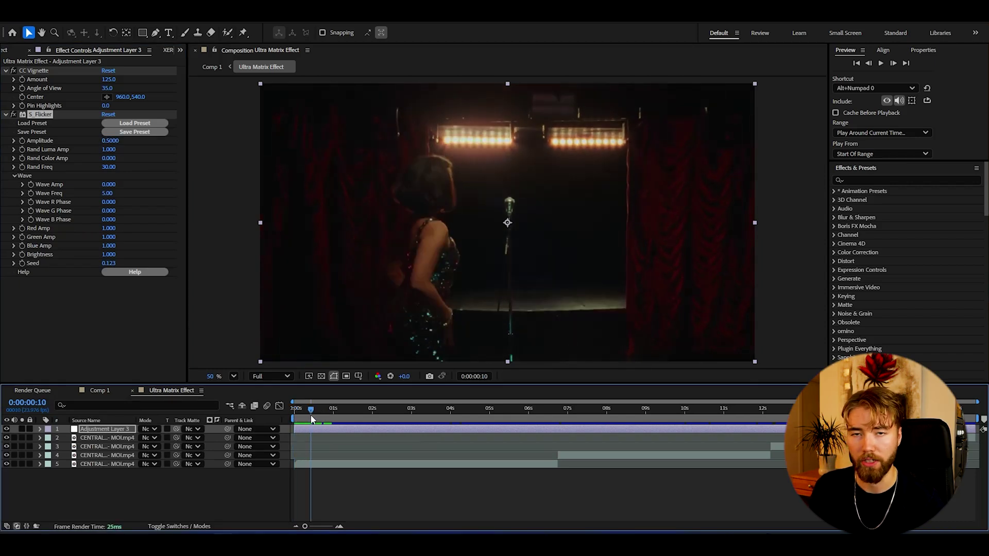
key(Home)
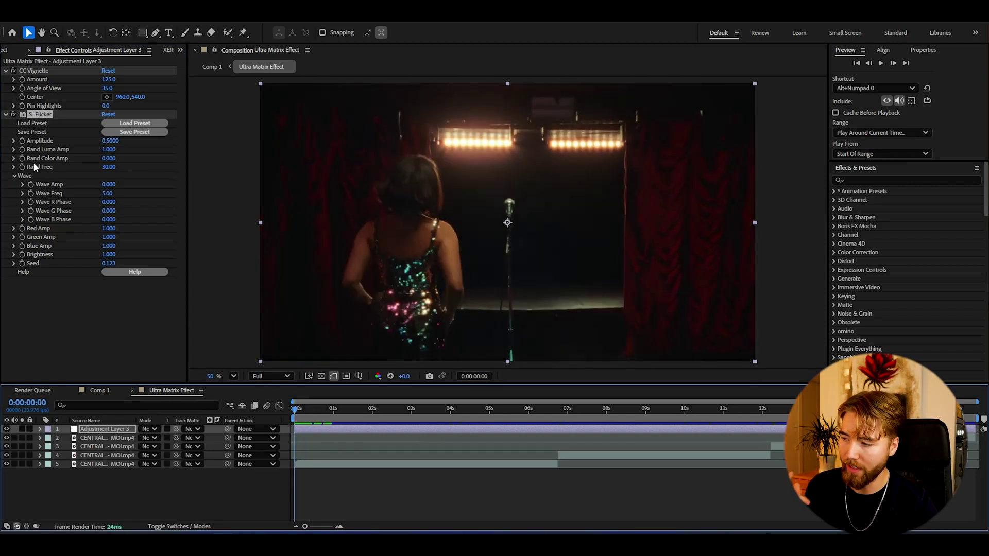
Set S_Flicker's Rand Color Amp to 0.2 and check the flicker over the first second
click(106, 160)
text(0.2)
key(Return)
drag(308, 409, 334, 408)
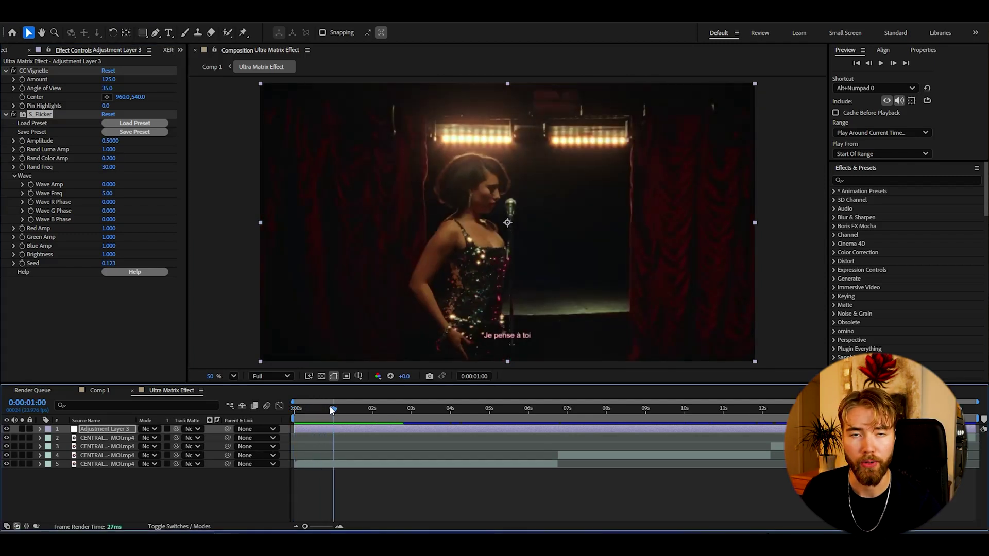
key(Home)
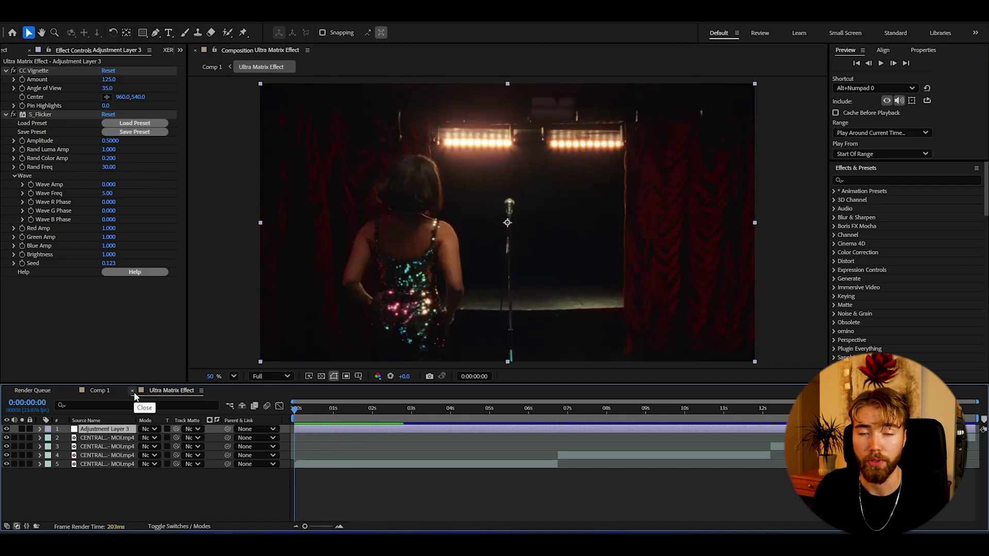
Apply the Noise effect to the adjustment layer with Amount of Noise at 30% and preview it
key(ctrl+space)
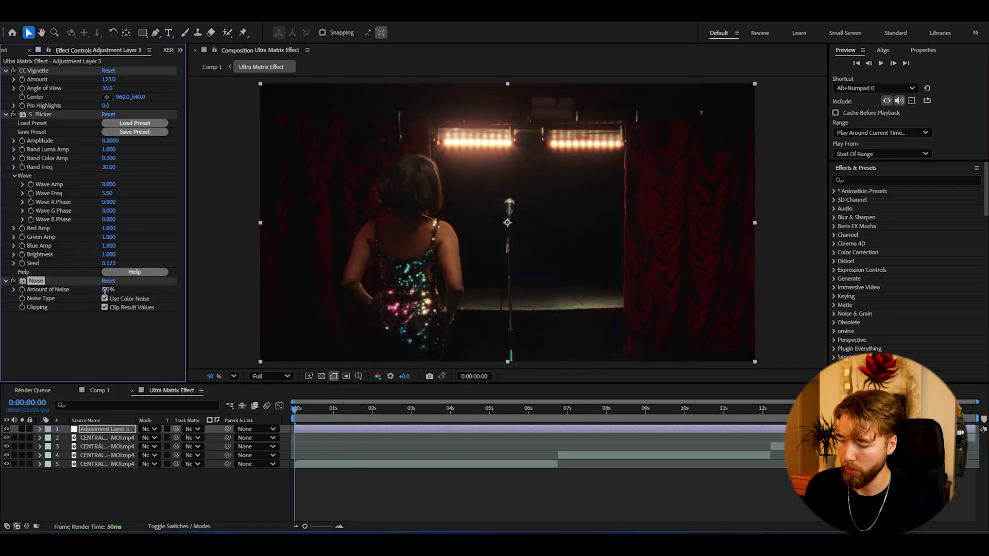
click(106, 290)
text(30)
key(Return)
drag(291, 409, 381, 420)
key(space)
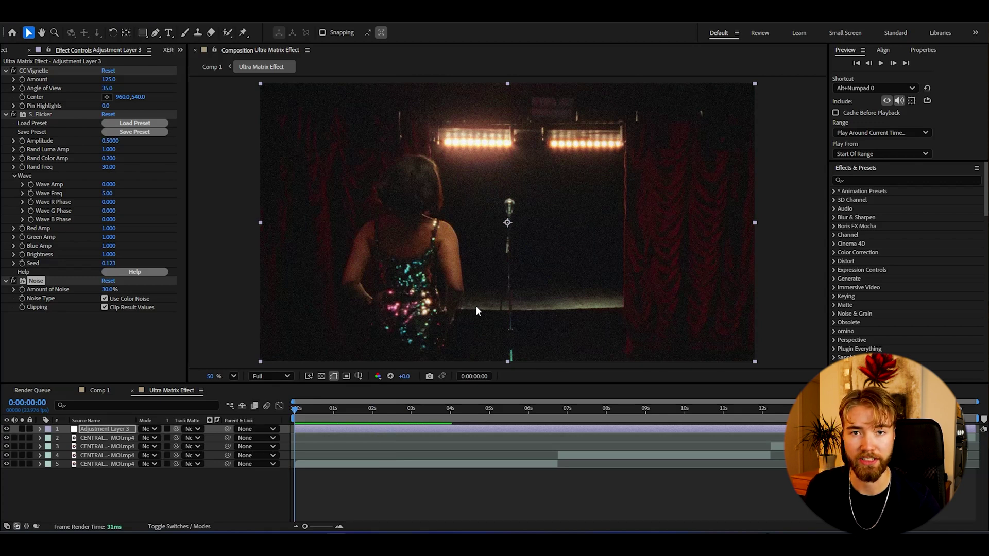
Apply omino diffusion to the adjustment layer with error across 0.76 and color count 3
click(98, 434)
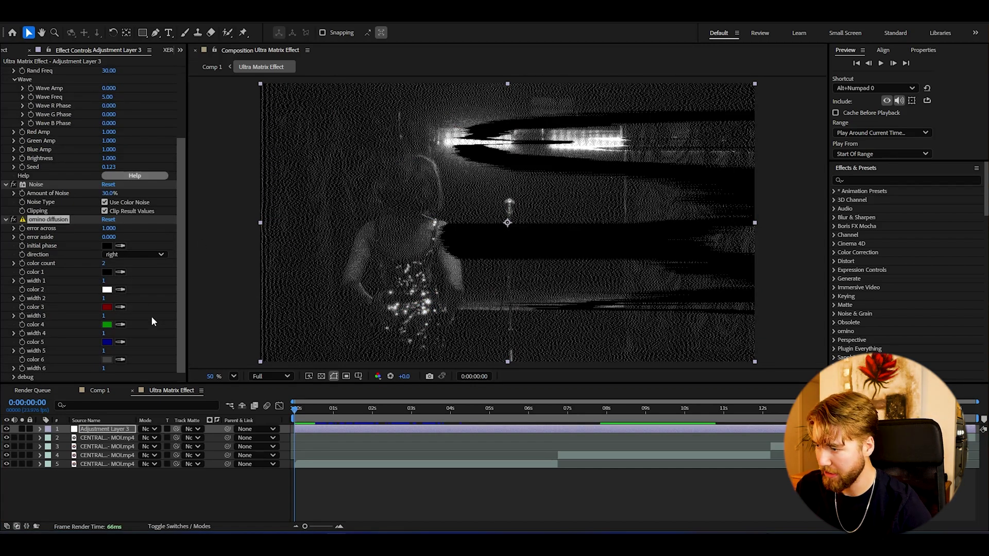
drag(109, 228, 105, 241)
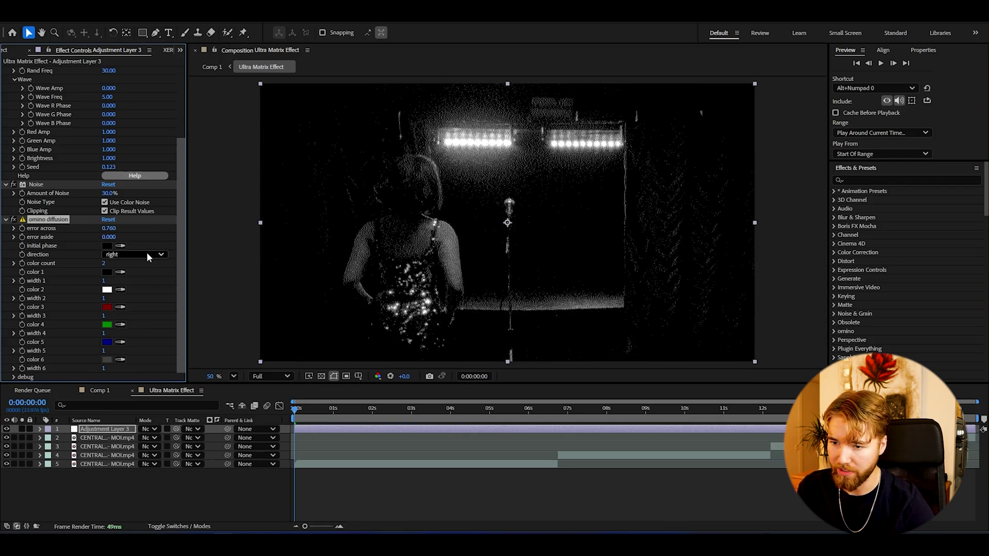
drag(326, 418, 358, 419)
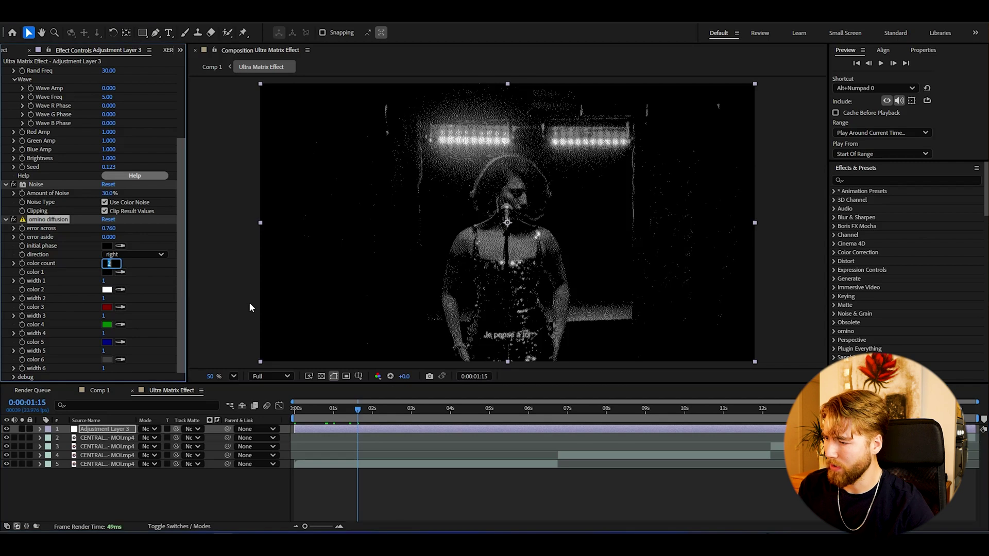
text(3)
key(Return)
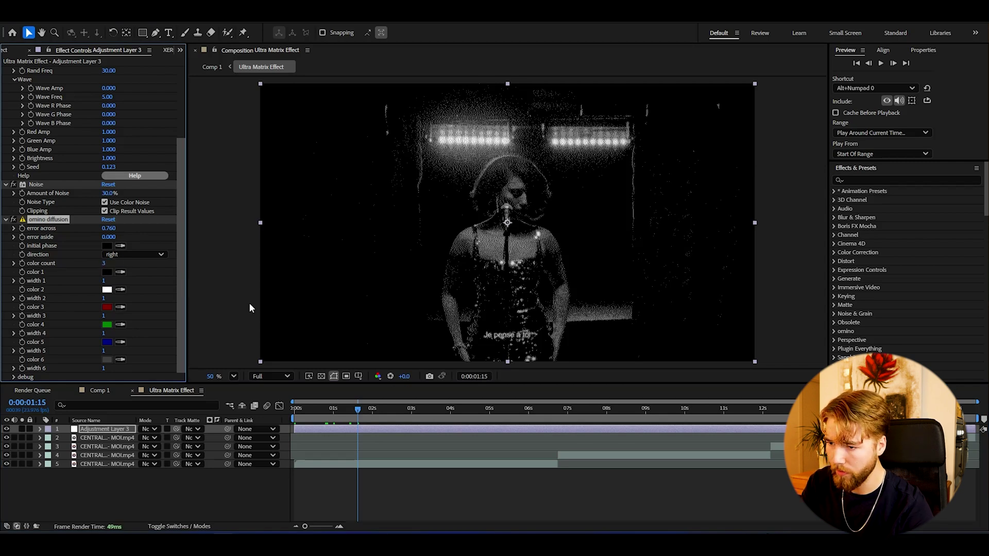
Set omino diffusion's color 2 to dark red and color 3 to bright yellow
click(106, 291)
drag(482, 314, 523, 294)
key(Return)
click(106, 307)
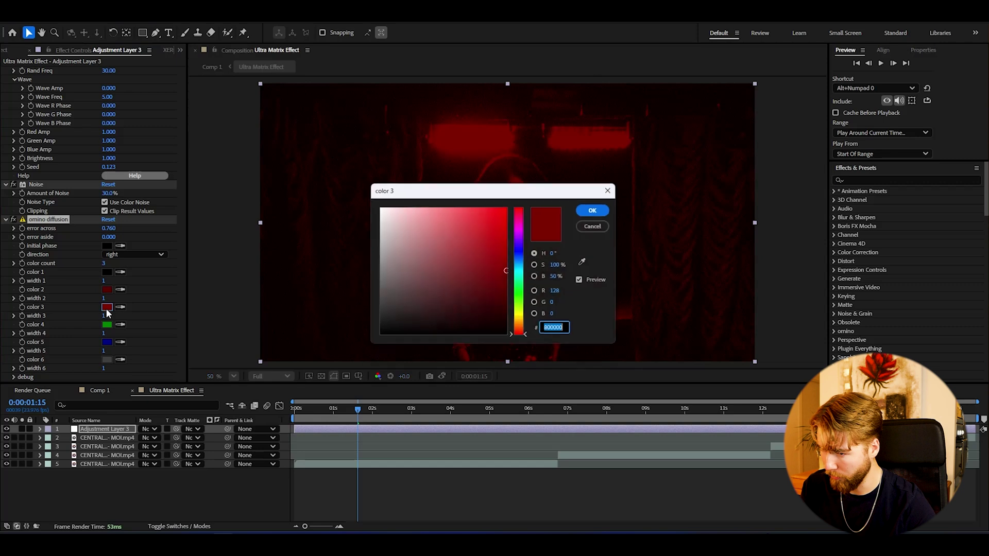
click(521, 316)
drag(432, 274, 513, 203)
key(Return)
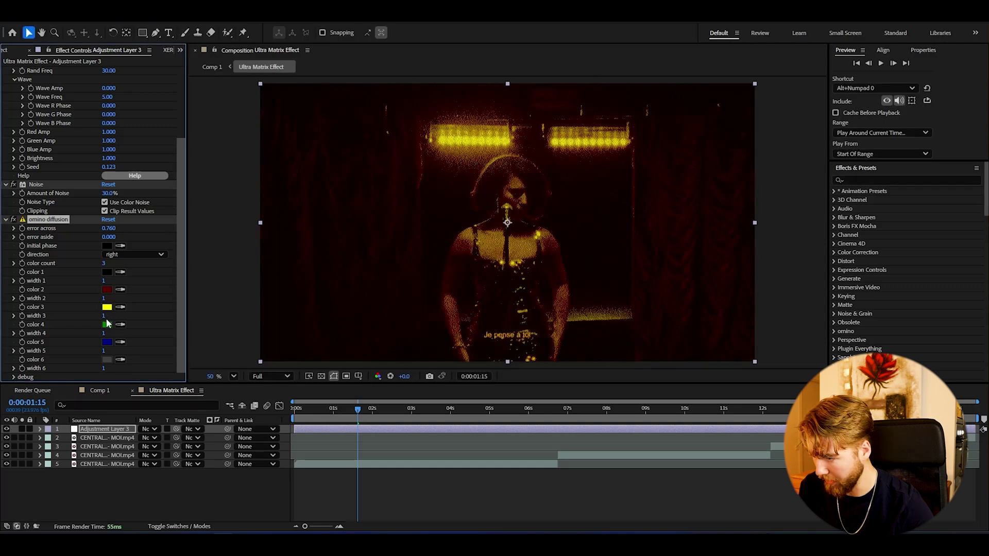
Set omino diffusion's width 3 to 5 and inspect the dither pattern up close
drag(105, 316, 108, 317)
drag(357, 410, 377, 410)
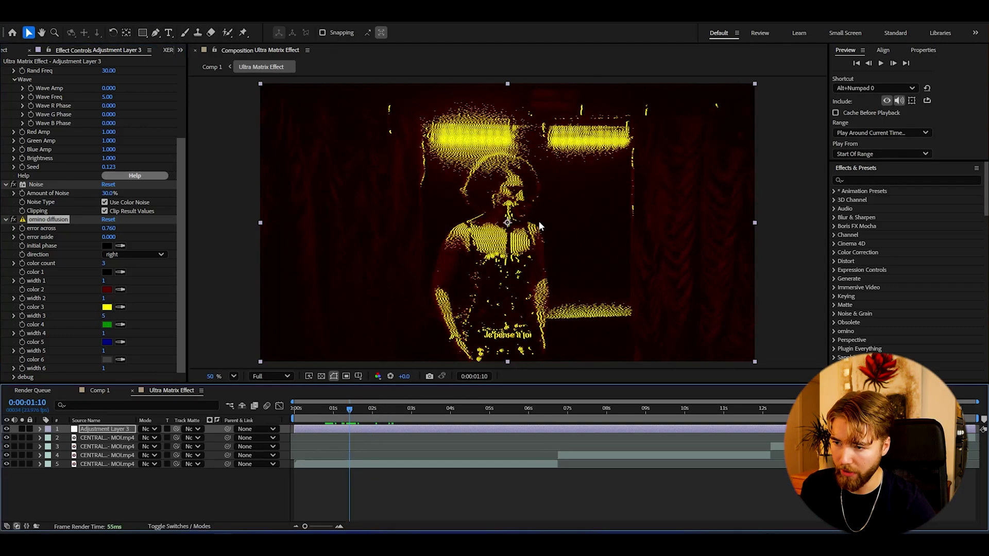
scroll(491, 212, up, 4)
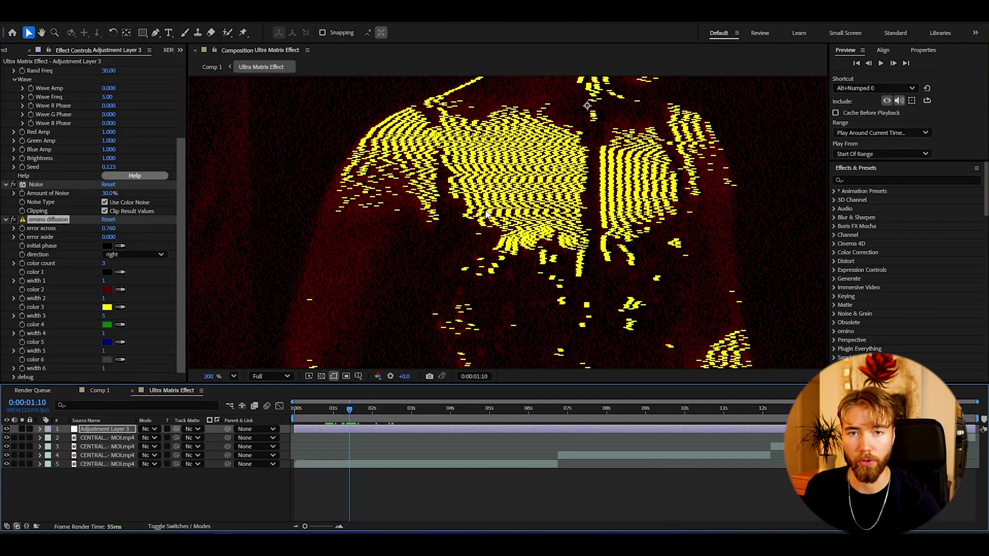
scroll(485, 214, down, 4)
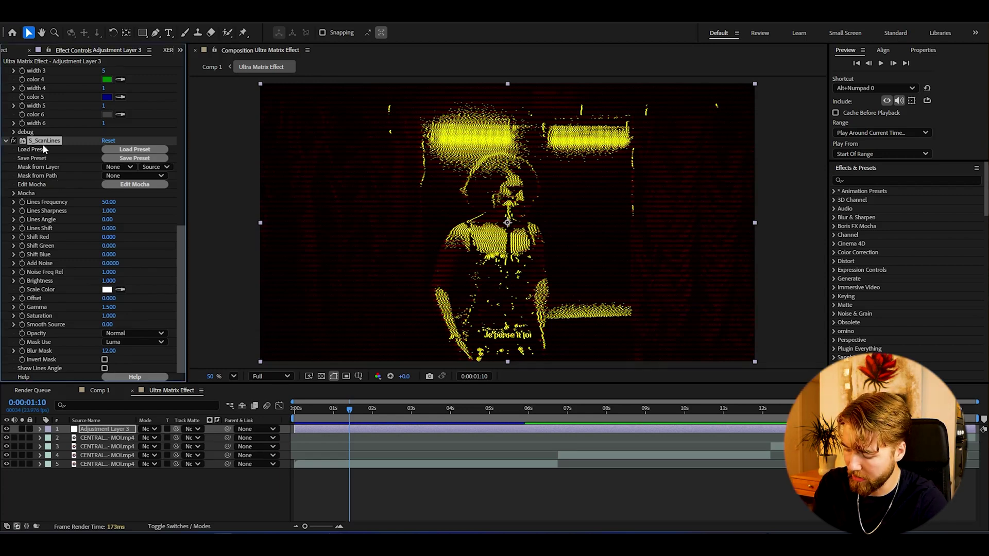
Duplicate the S_ScanLines effect and set the copy's Lines Frequency to 100
key(ctrl+d)
click(111, 202)
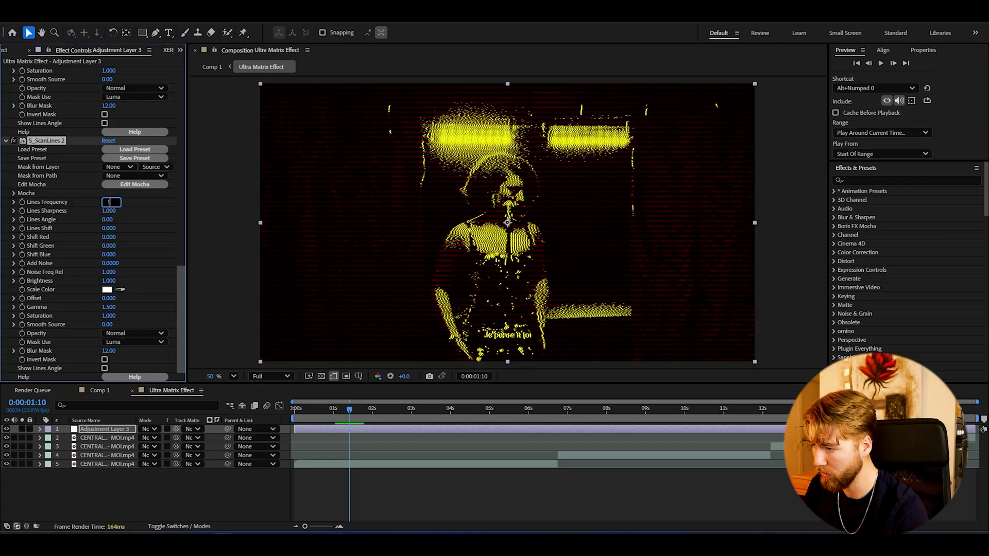
key(Return)
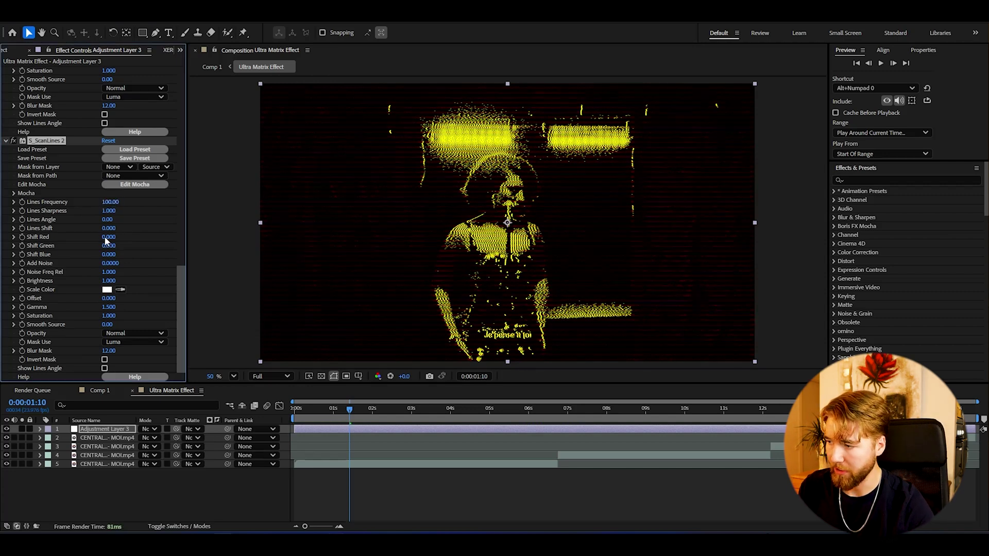
Set the duplicated S_ScanLines effect's Lines Angle to 90 and inspect the crossed scan lines up close
click(107, 220)
text(90)
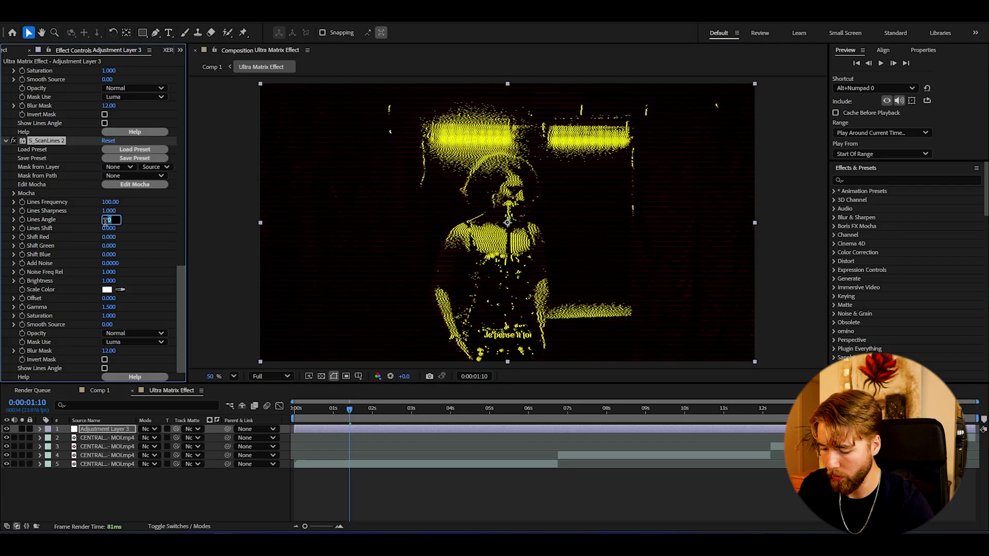
key(Return)
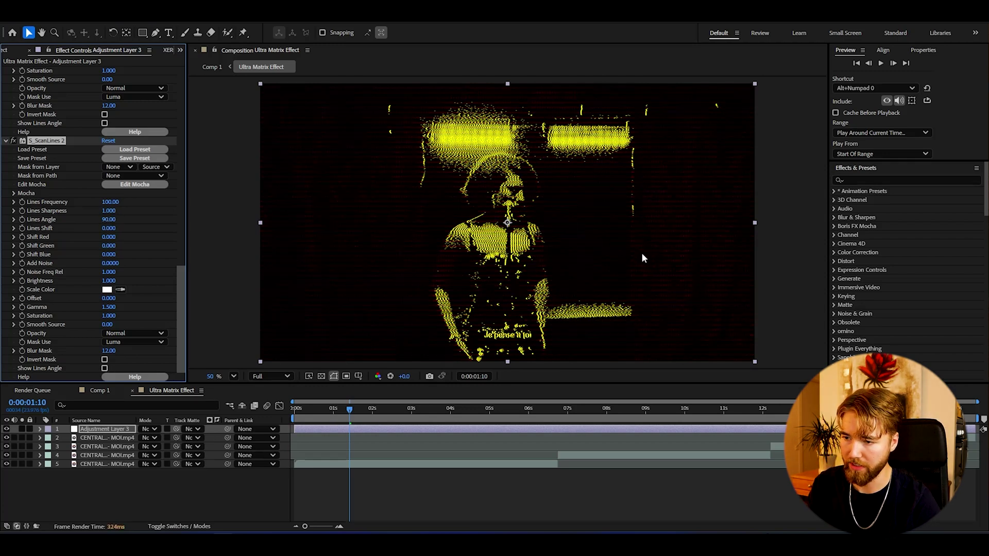
scroll(641, 252, up, 5)
scroll(465, 255, down, 2)
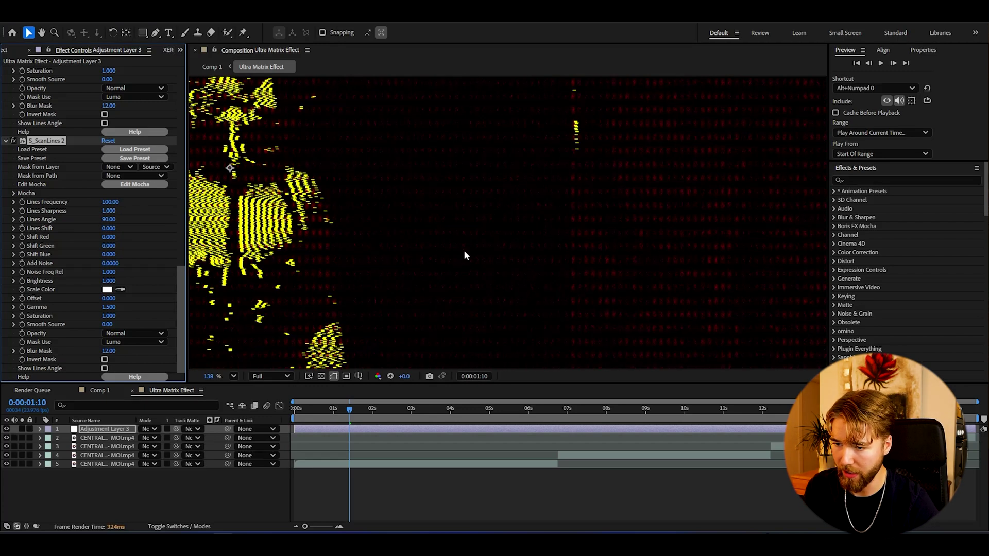
scroll(519, 261, down, 3)
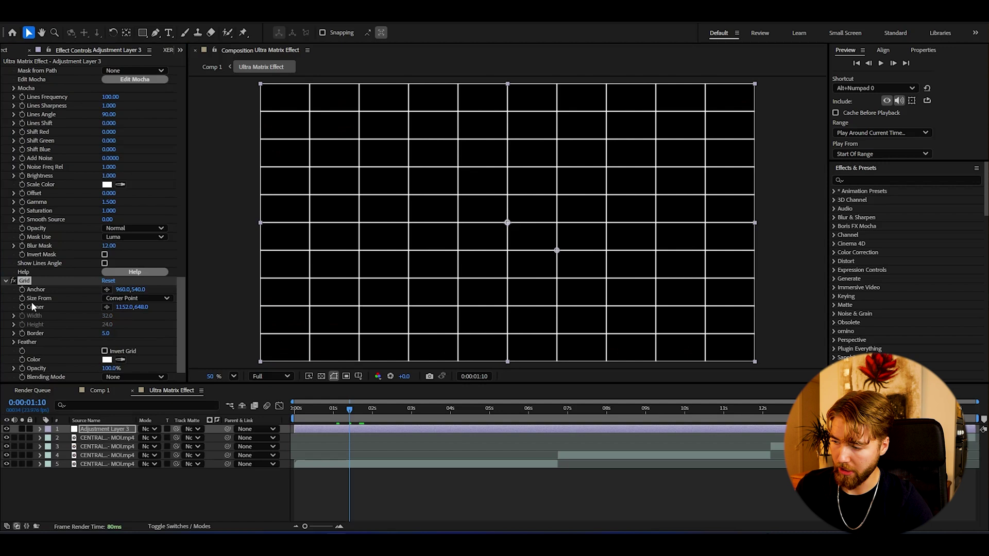
Size the Grid effect by its Width & Height Sliders, with a width of 10 and a height of 20
click(145, 298)
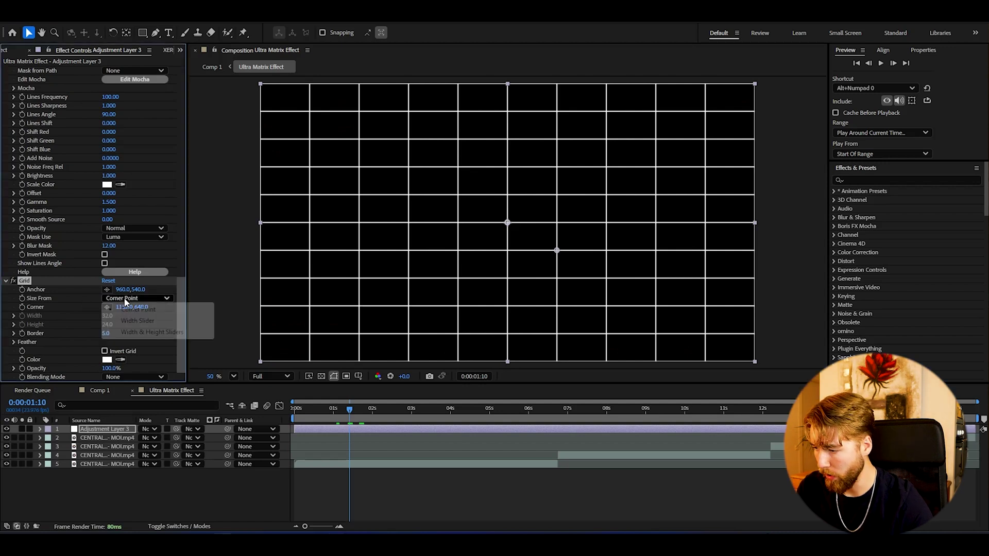
click(143, 333)
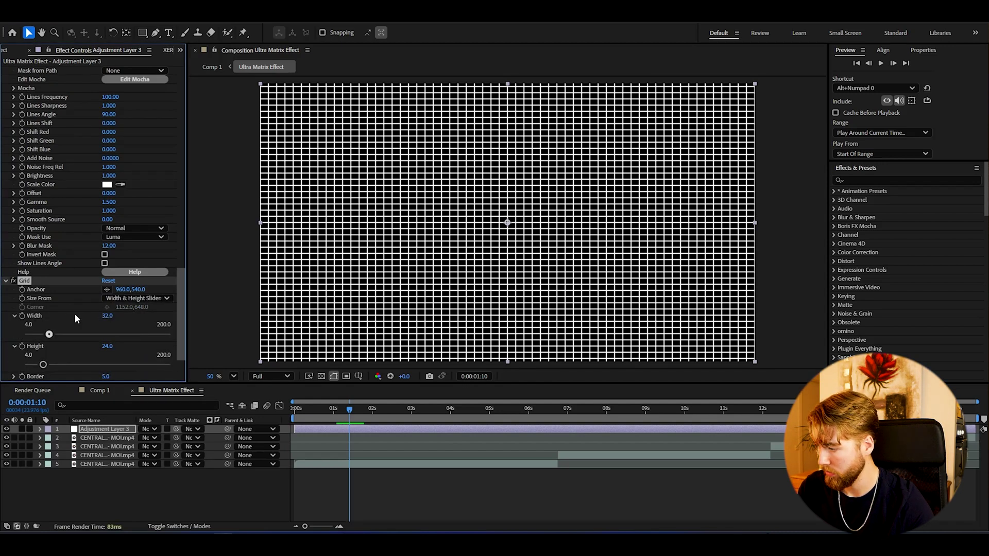
click(107, 316)
text(10)
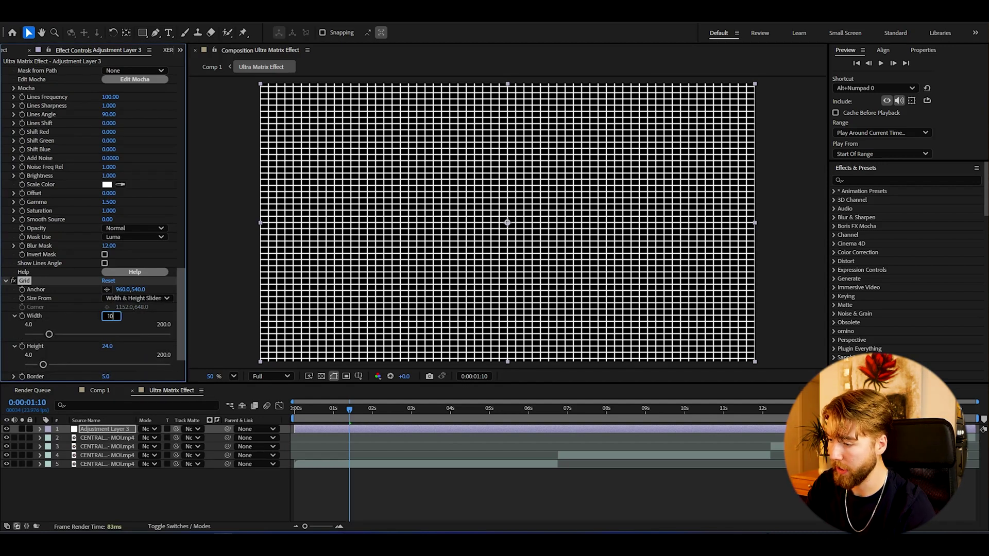
key(Return)
click(107, 346)
text(2)
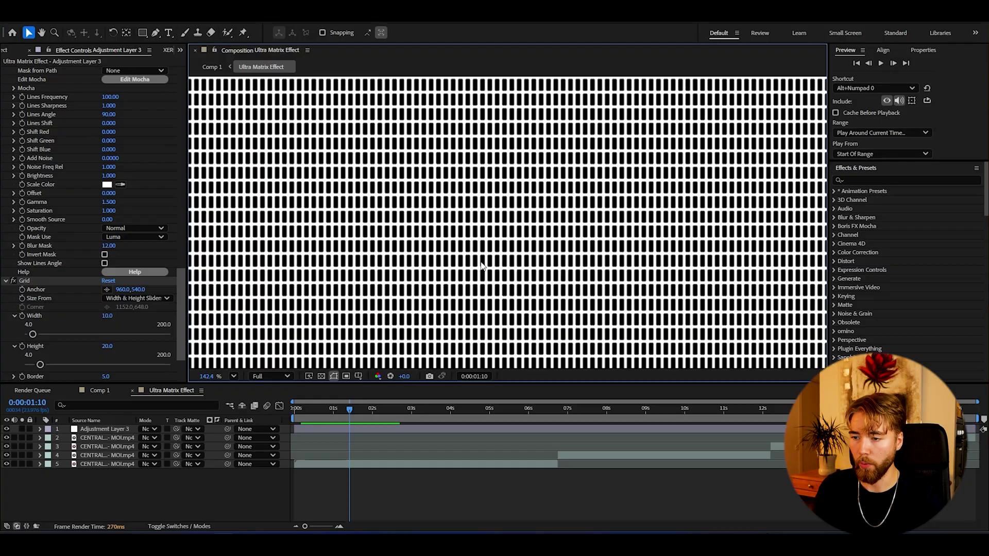
scroll(481, 262, up, 3)
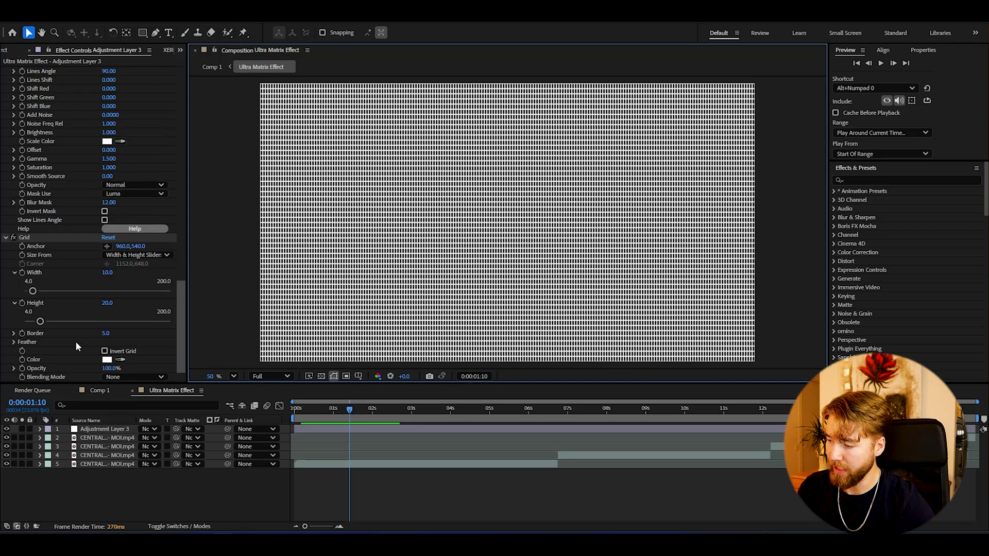
Adjust the Grid effect's border and blending mode, and turn on Invert Grid
drag(106, 334, 99, 333)
click(105, 377)
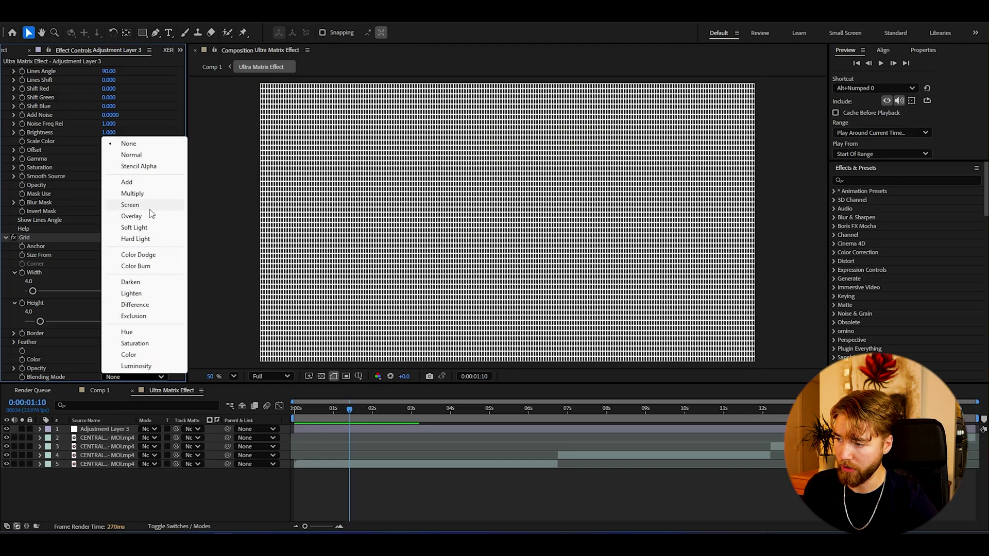
click(147, 215)
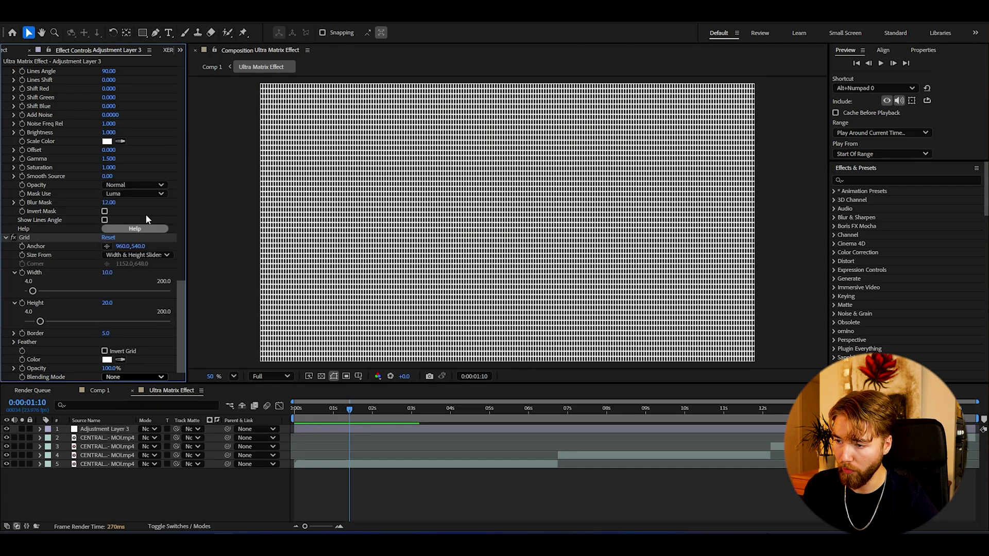
click(104, 351)
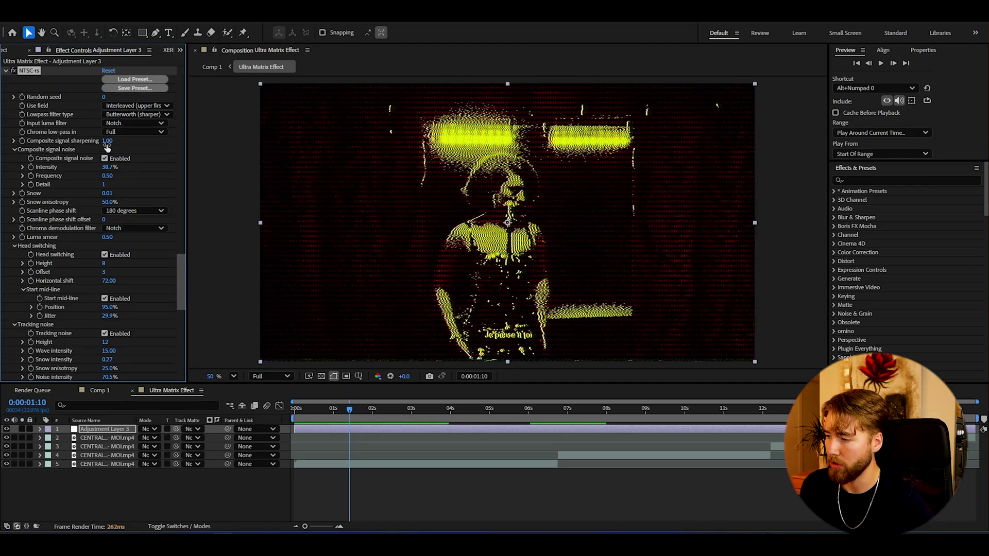
Tune NTSC-rs: composite signal sharpening -1, noise intensity 25.7%, snow anisotropy 91%, head switching height 24, offset 0 and horizontal shift 100
drag(53, 144, 2, 145)
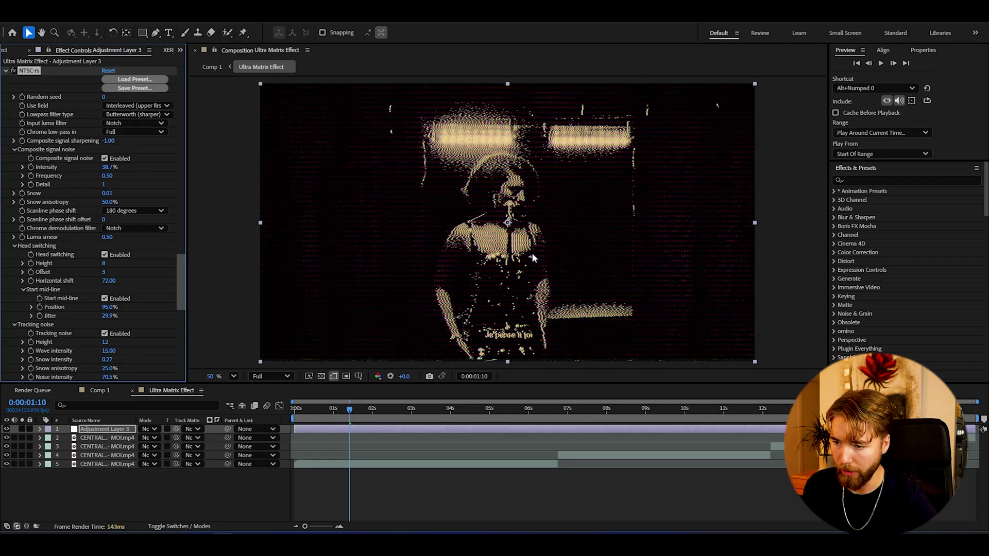
drag(110, 170, 105, 171)
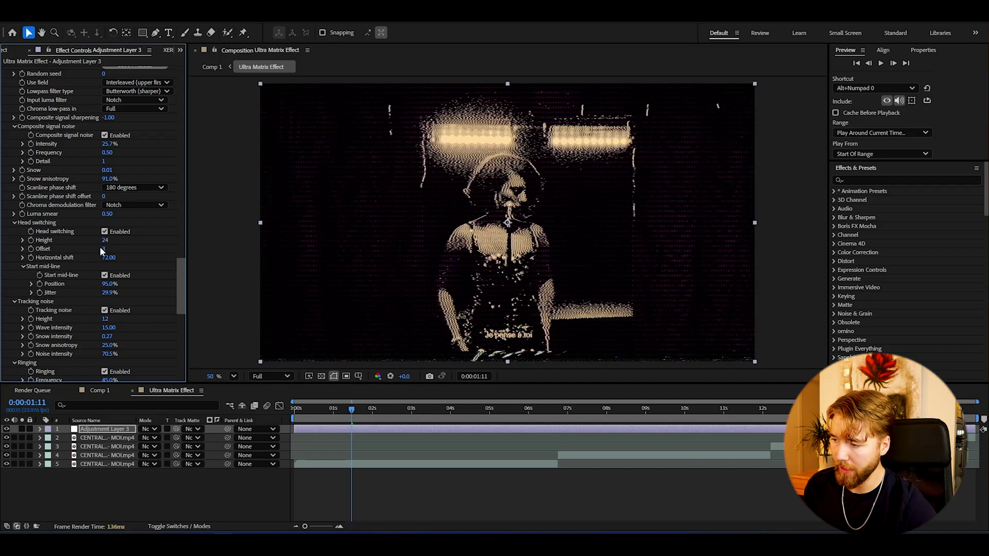
drag(103, 249, 101, 249)
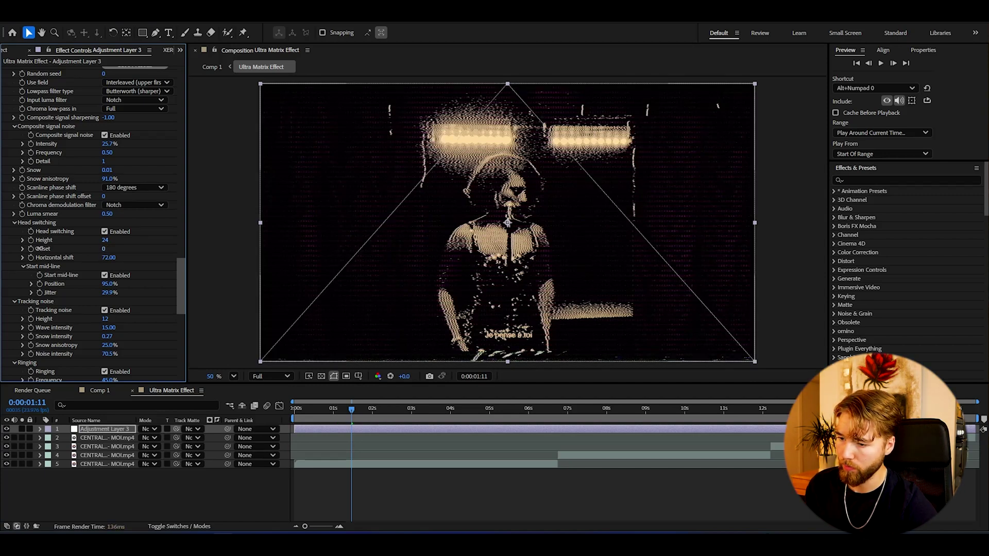
drag(108, 262, 237, 267)
Check the distortion on other frames and set the NTSC-rs VHS edge wave intensity to 2
click(347, 409)
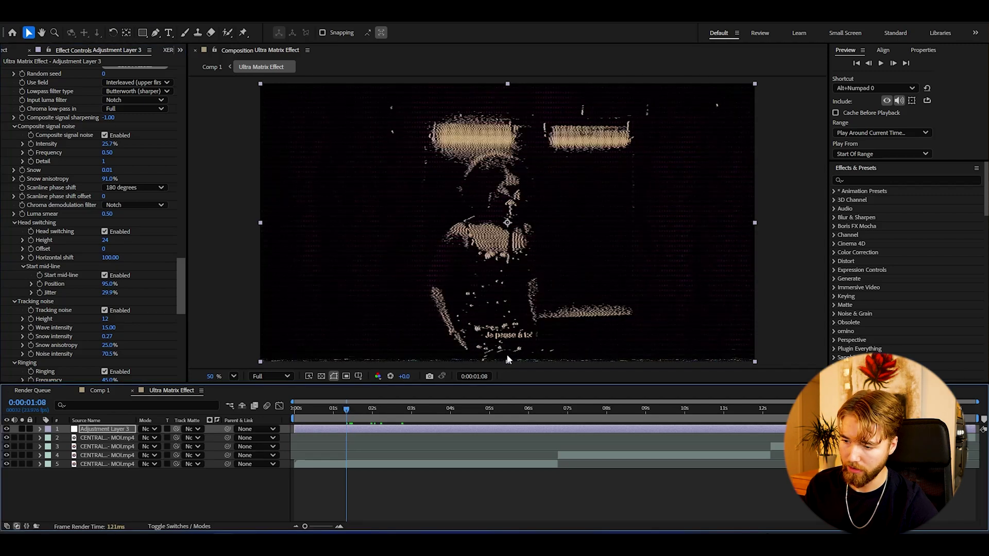
drag(362, 412, 376, 409)
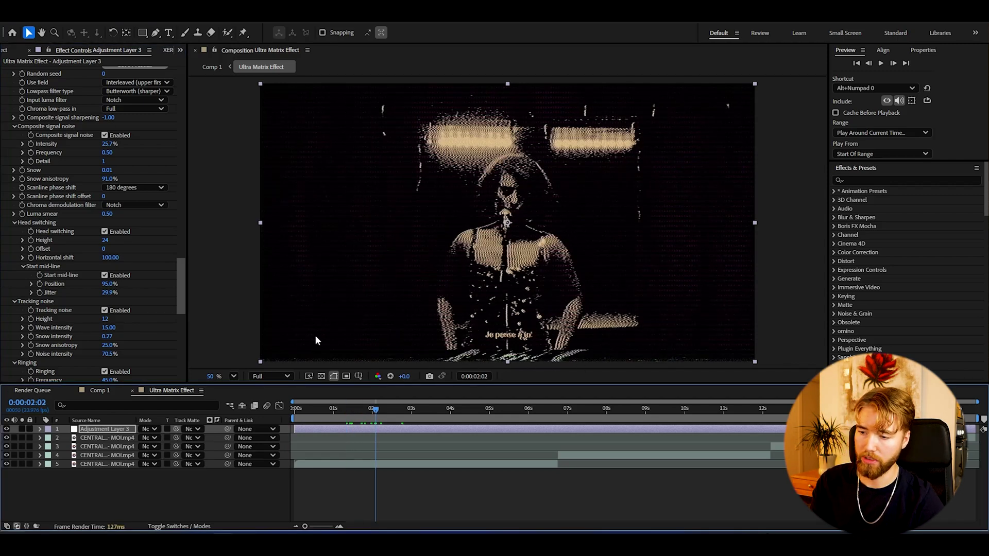
scroll(108, 343, down, 5)
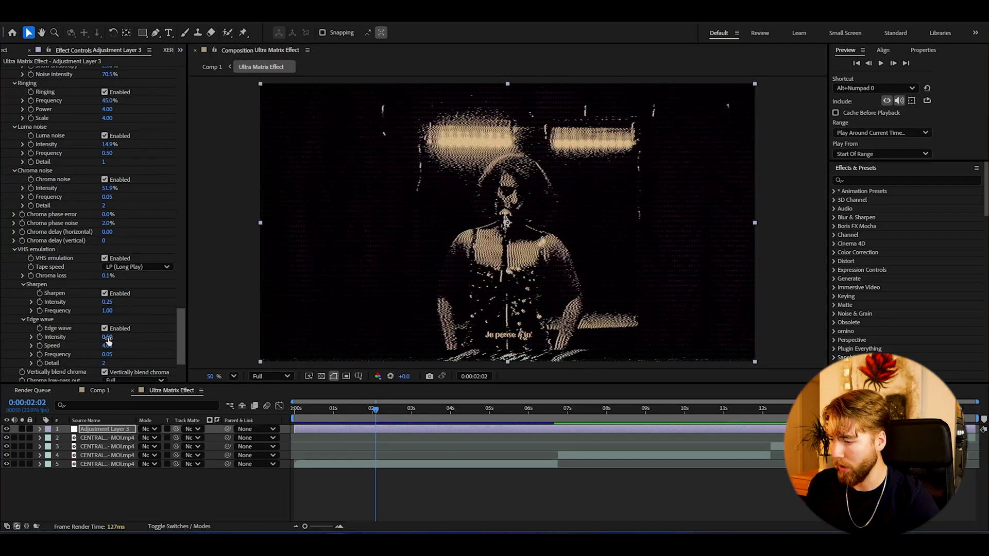
drag(109, 339, 114, 337)
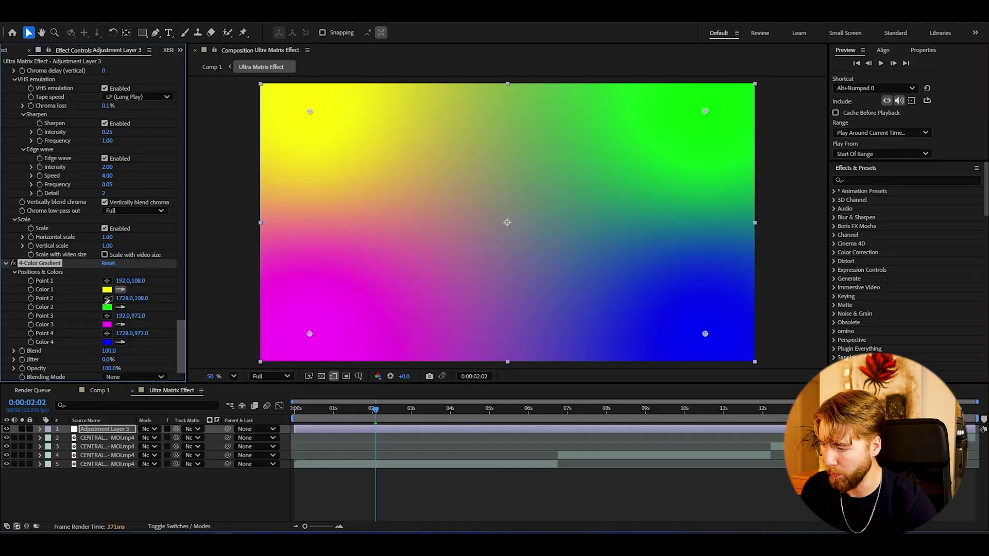
Make all four 4-Color Gradient colors bright green and blend the gradient in Saturation mode at 50% opacity
click(112, 310)
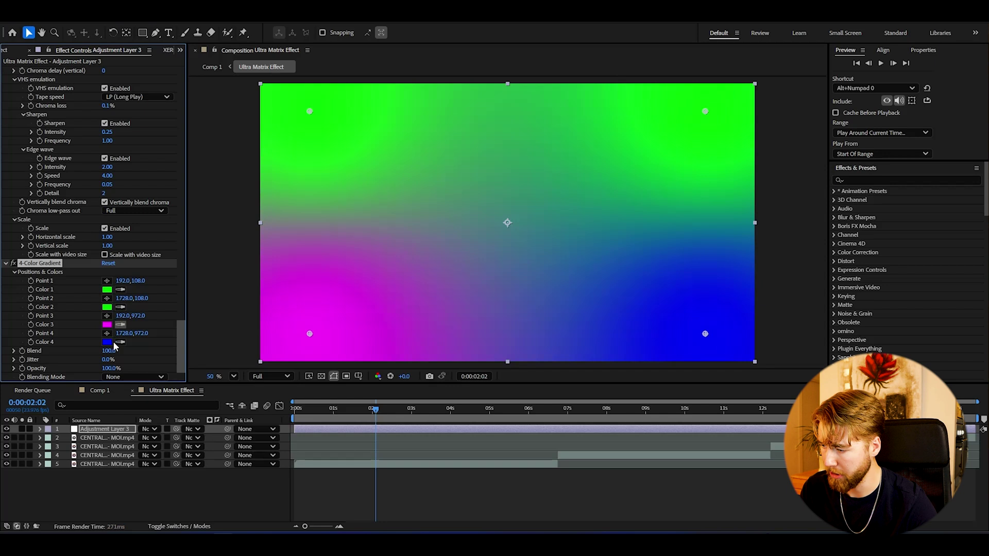
click(111, 329)
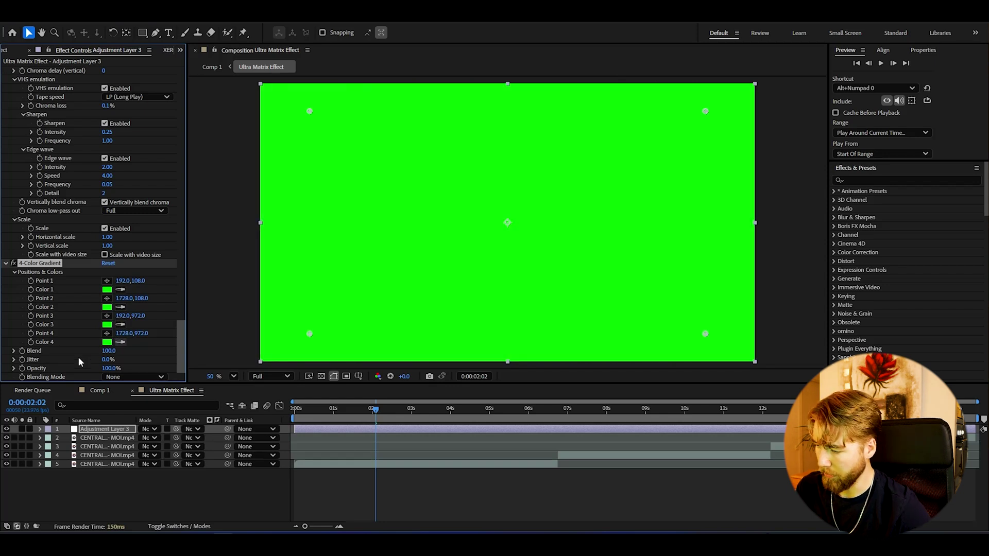
click(116, 378)
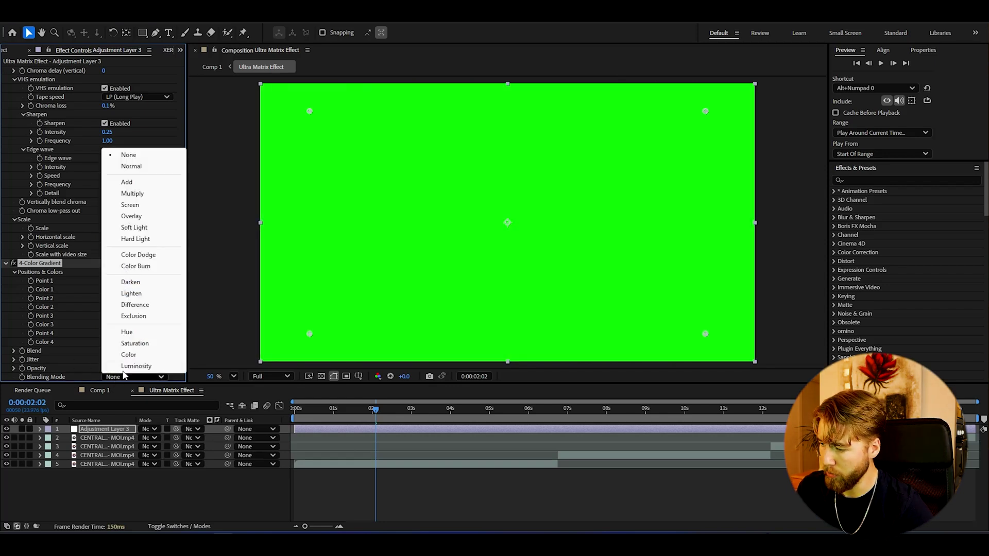
click(141, 344)
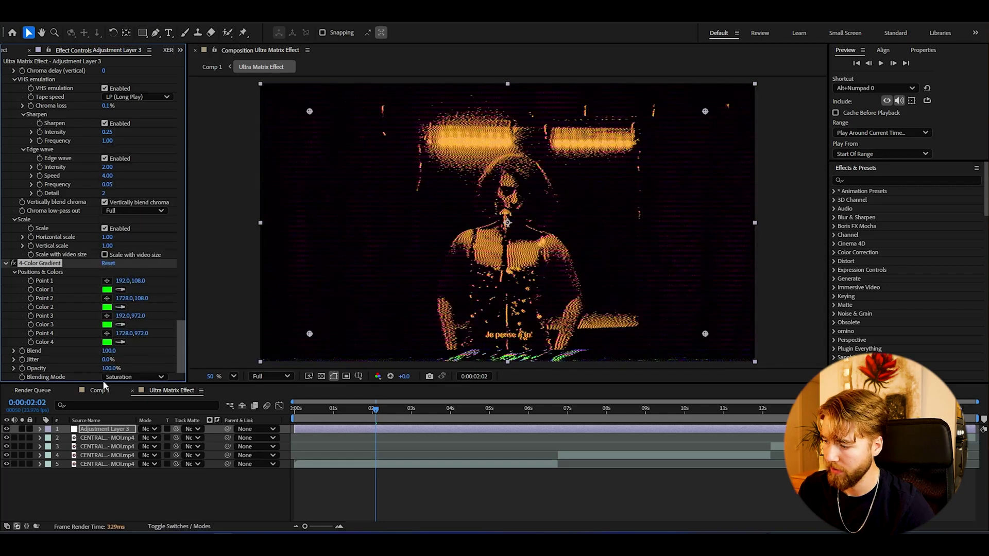
key(Return)
key(space)
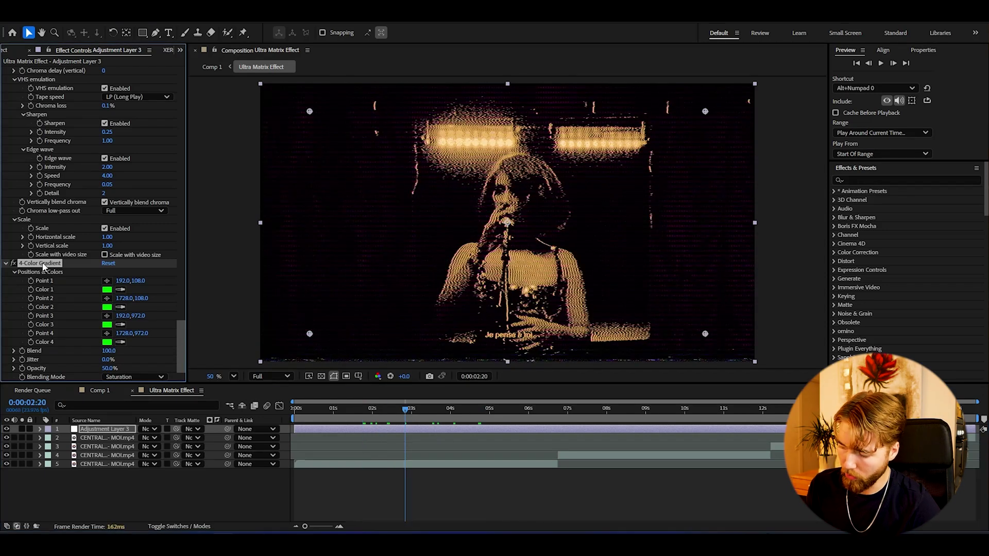
Duplicate the 4-Color Gradient effect, set the copy's blending mode to Hue and check the look at another time
key(ctrl+d)
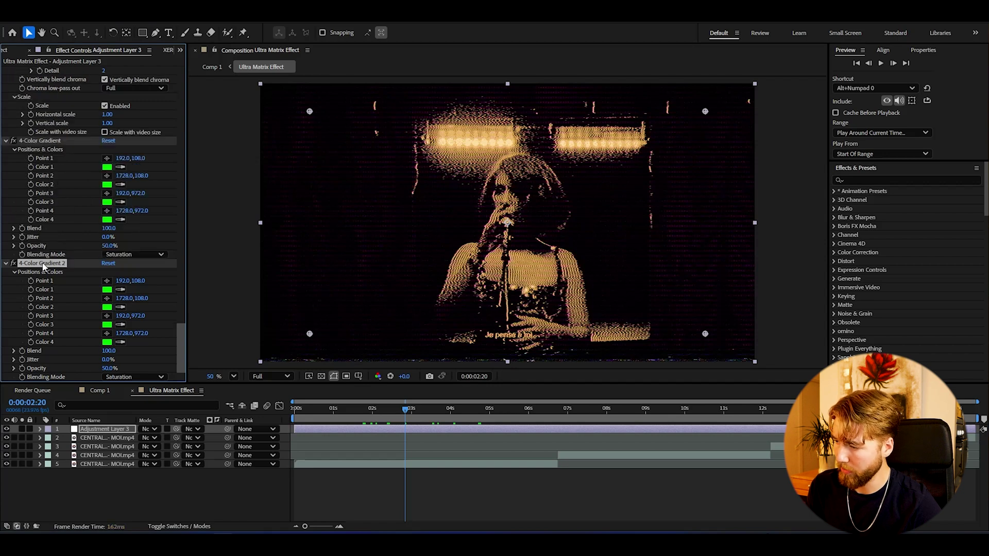
click(115, 378)
click(119, 337)
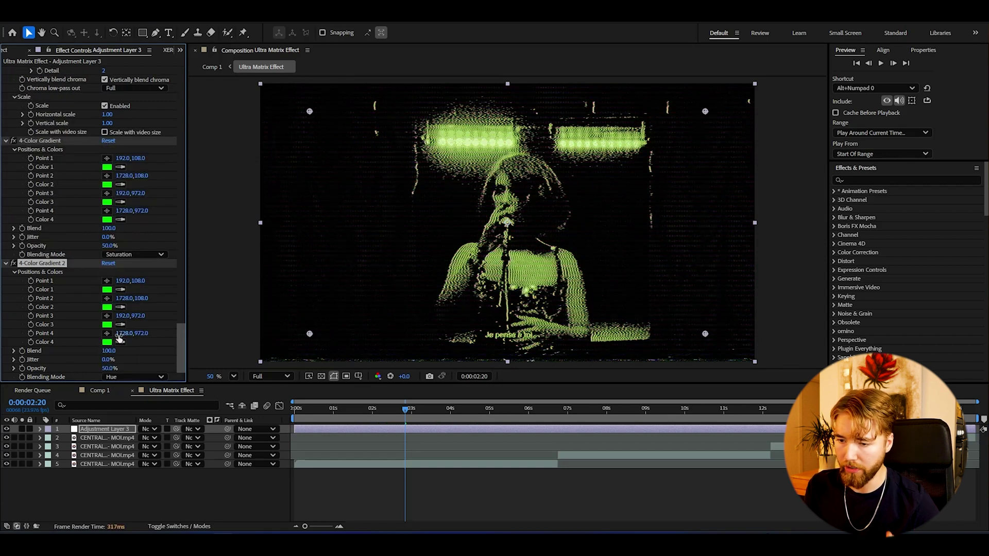
click(412, 422)
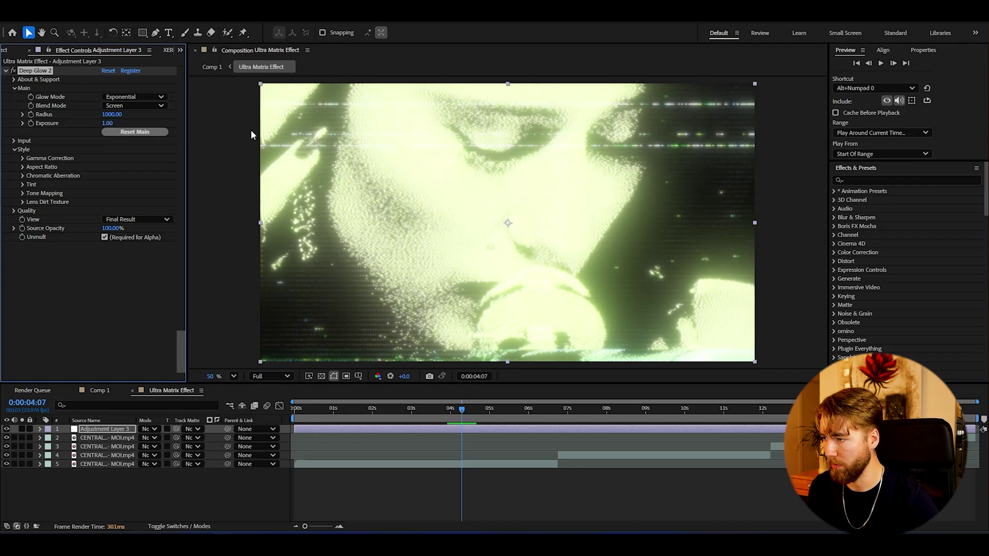
Set Deep Glow 2's exposure to 0.65
text(0.65)
key(Return)
Apply a Curves effect to the adjustment layer and shape its RGB curve into a gentle S for more contrast
key(ctrl+space)
text(curves)
key(Return)
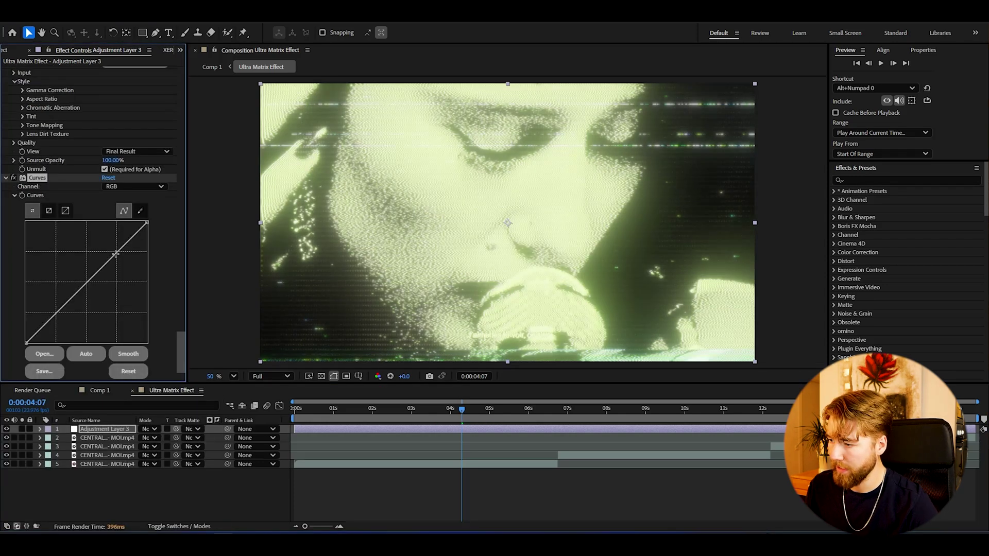
drag(42, 318, 53, 328)
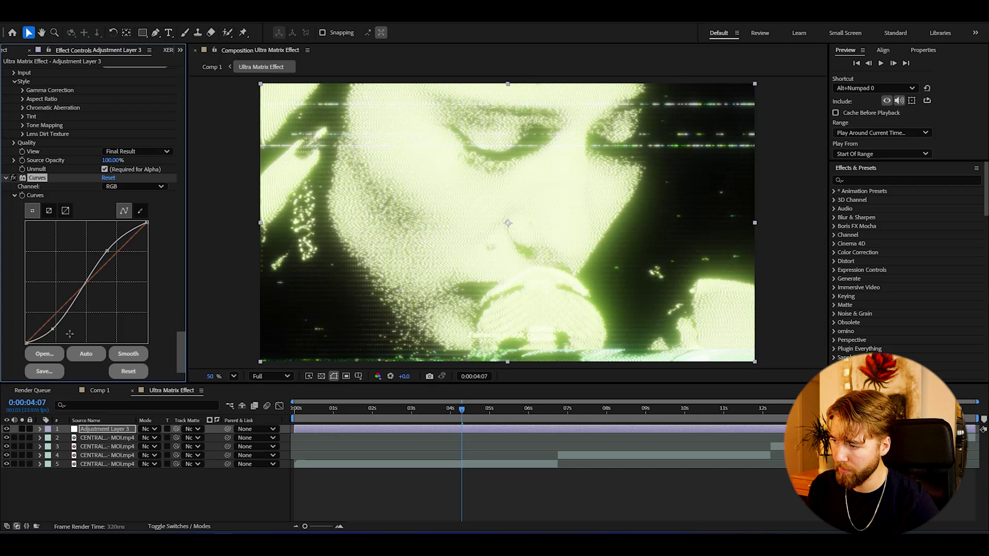
Shape the Curves effect's Green channel into a steep S-curve and check the result on nearby frames
click(108, 187)
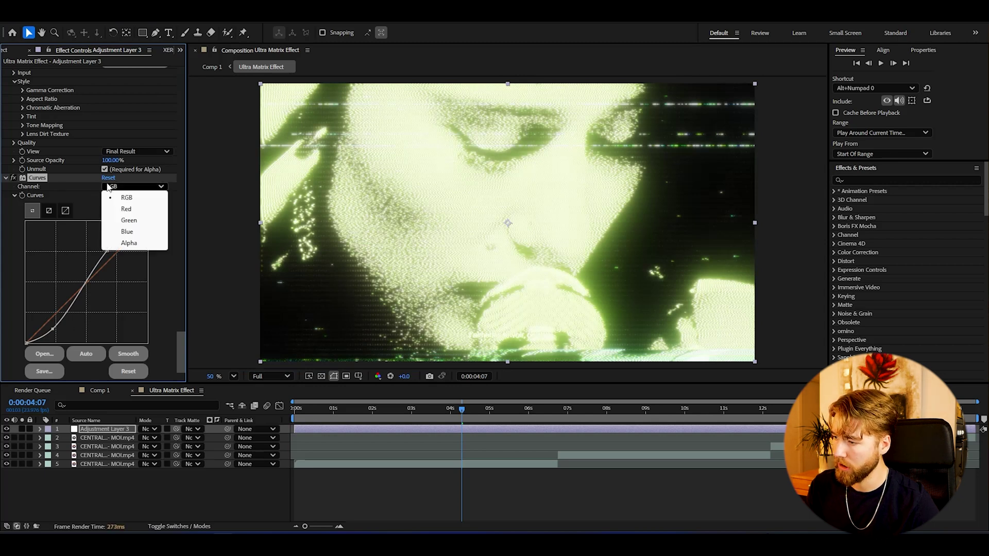
click(144, 219)
drag(113, 259, 99, 248)
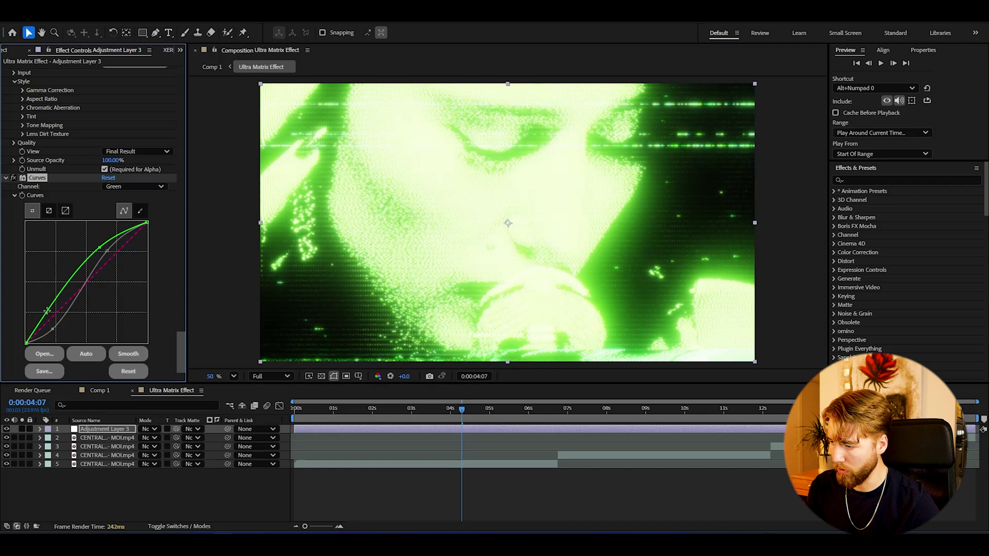
drag(47, 311, 64, 325)
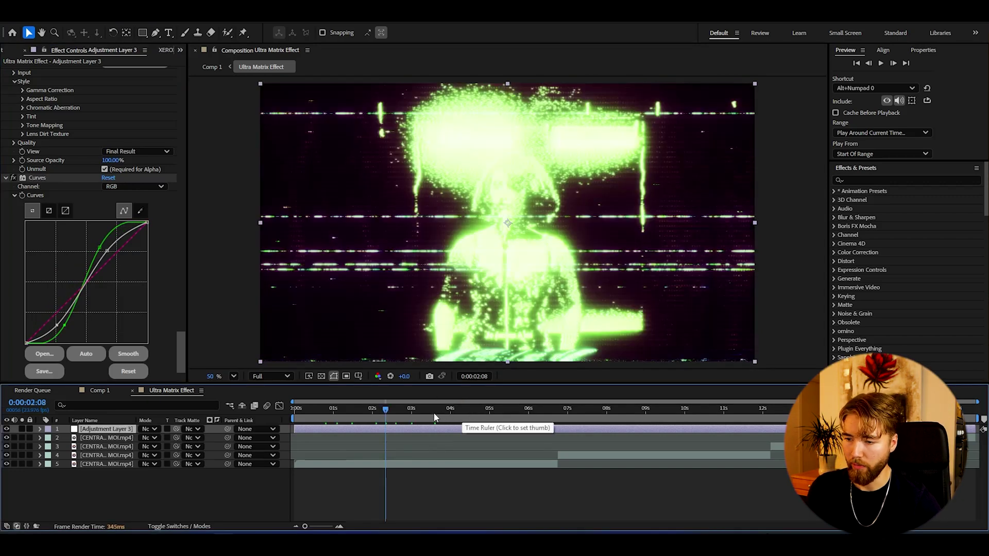
drag(433, 417, 466, 416)
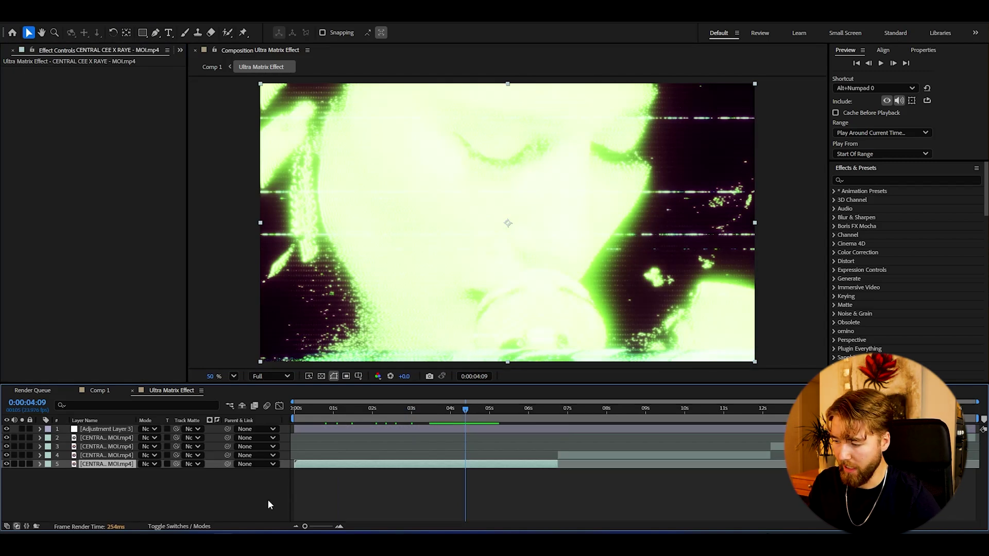
Apply a Curves effect to the first clip on layer 5 and pull its RGB midtones down to darken it
key(ctrl+space)
text(cur)
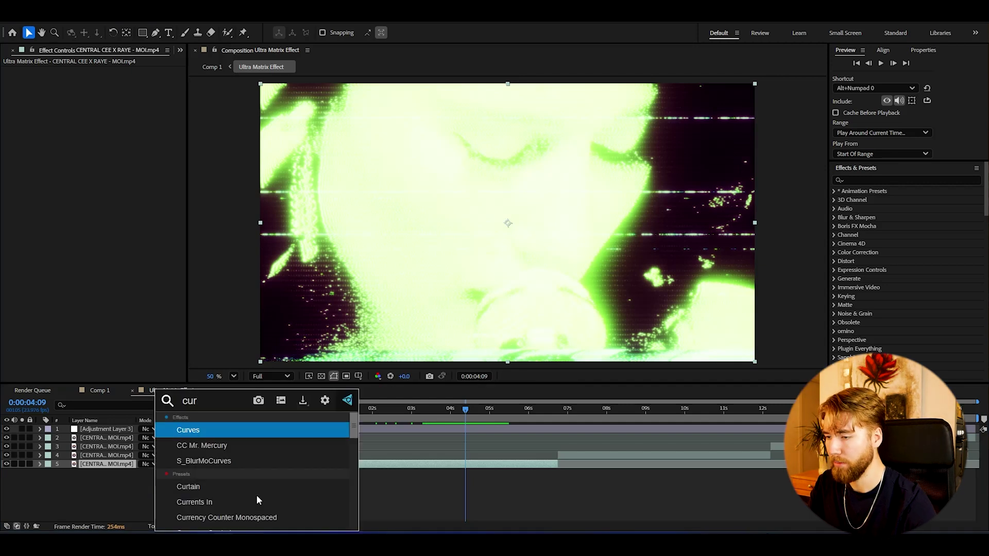
key(Return)
drag(85, 206, 55, 208)
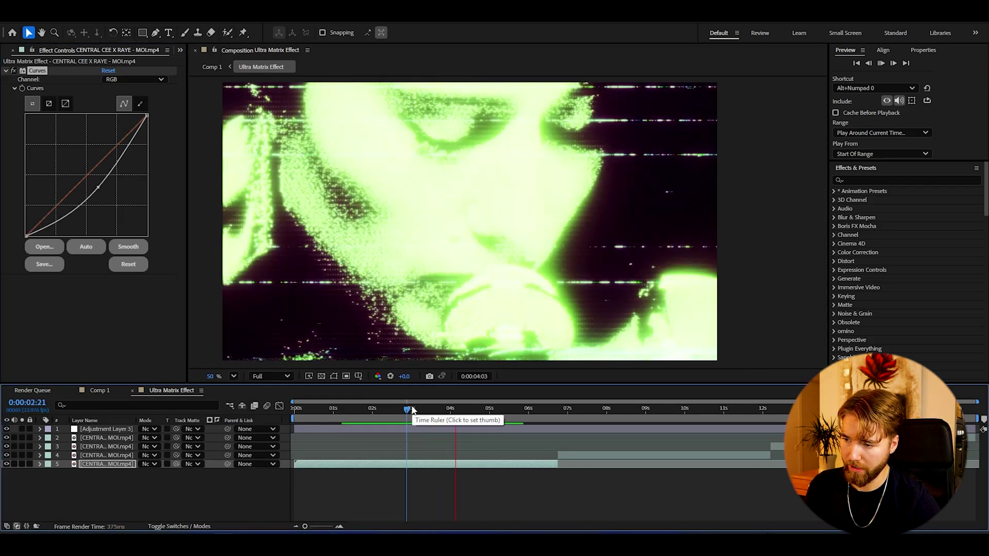
Move to the second clip at about 7 seconds and apply a Curves effect to layer 4
drag(414, 410, 577, 423)
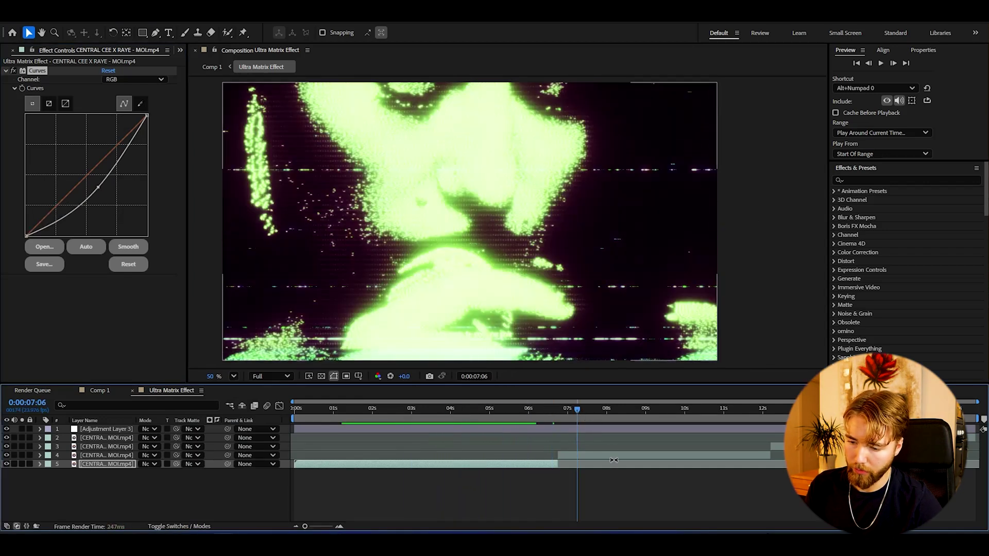
click(612, 453)
key(ctrl+space)
text(ur)
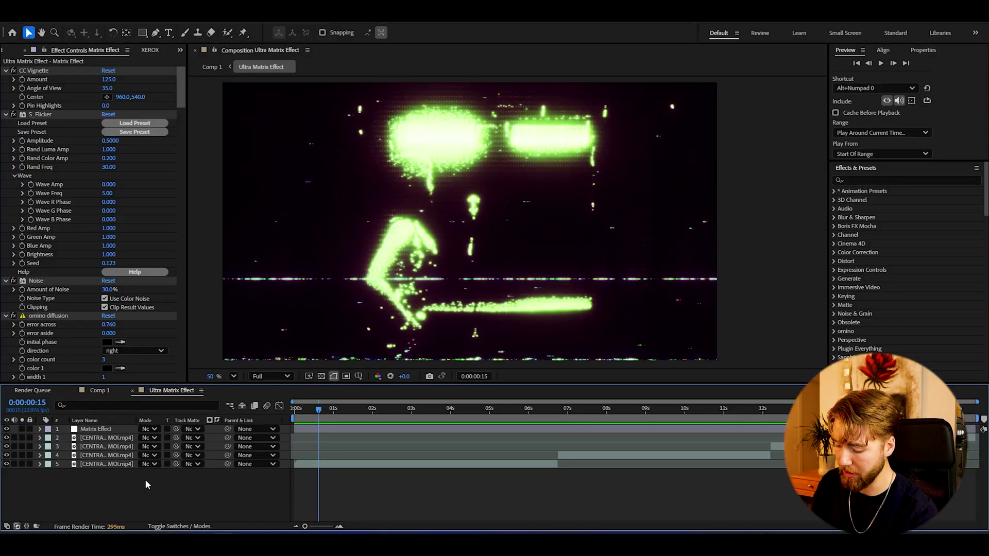
Add a new adjustment layer directly below the Matrix Effect layer and save the project
key(ctrl+alt+y)
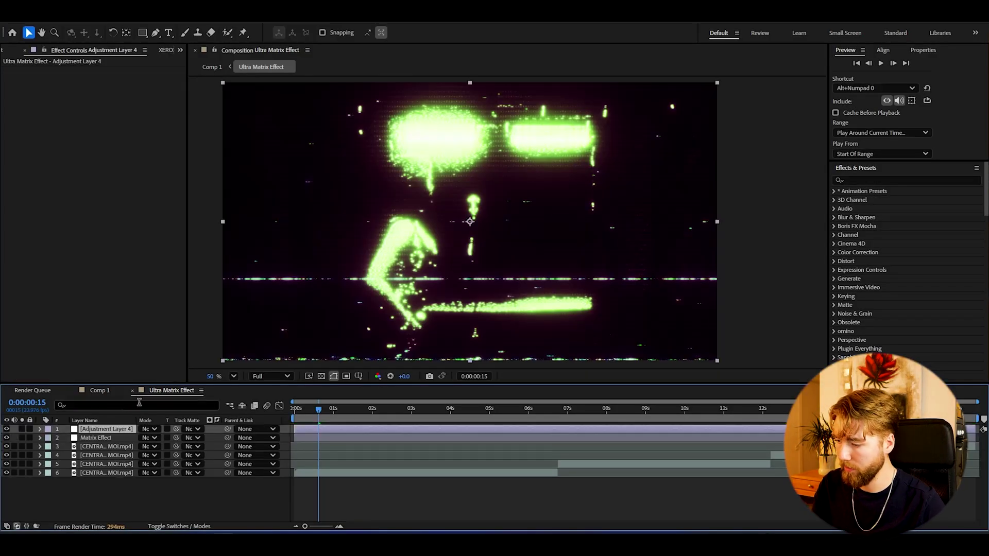
key(ctrl+s)
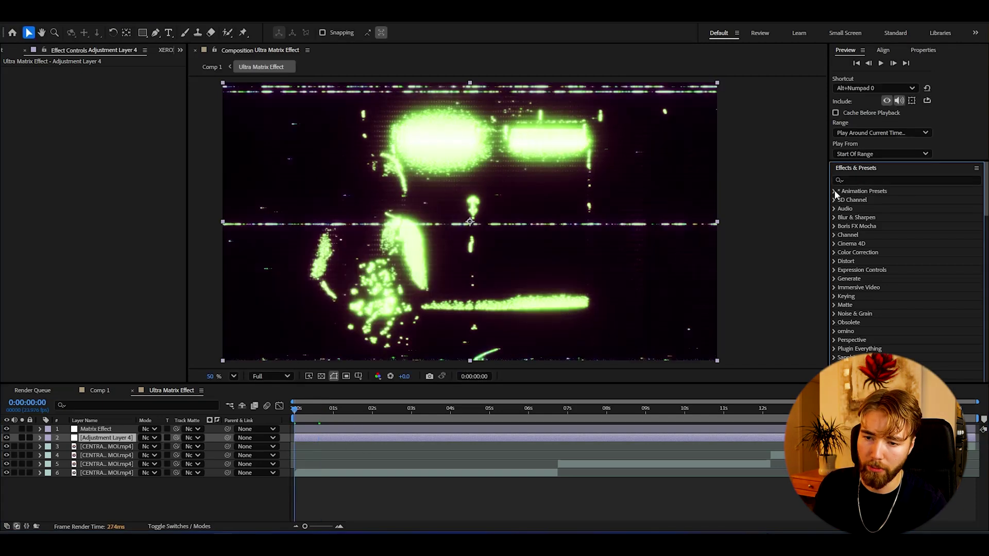
Apply the Y2K Low Res Glitch user preset to the adjustment layer below Matrix Effect and check frames around 3 seconds
click(834, 192)
click(842, 209)
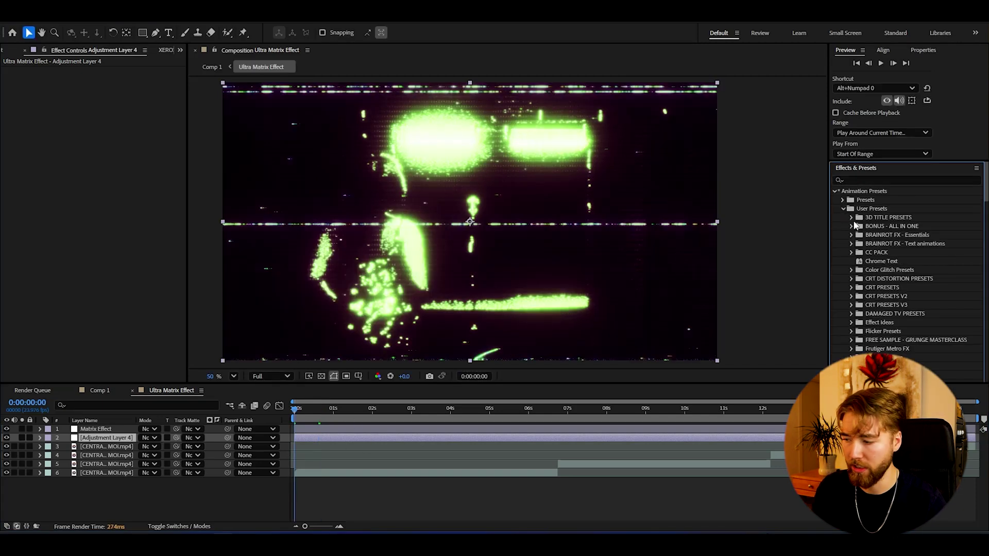
scroll(876, 309, down, 5)
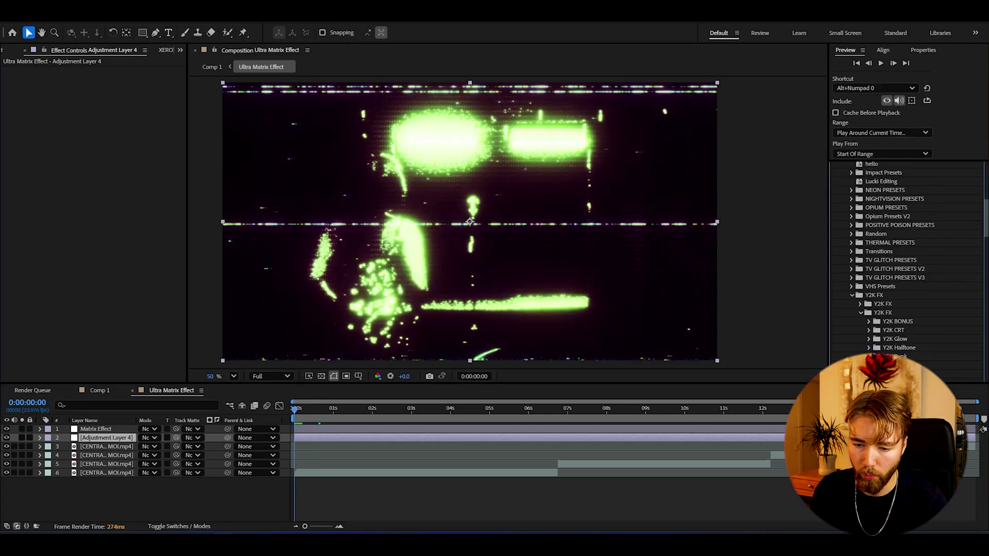
scroll(897, 349, down, 3)
click(922, 356)
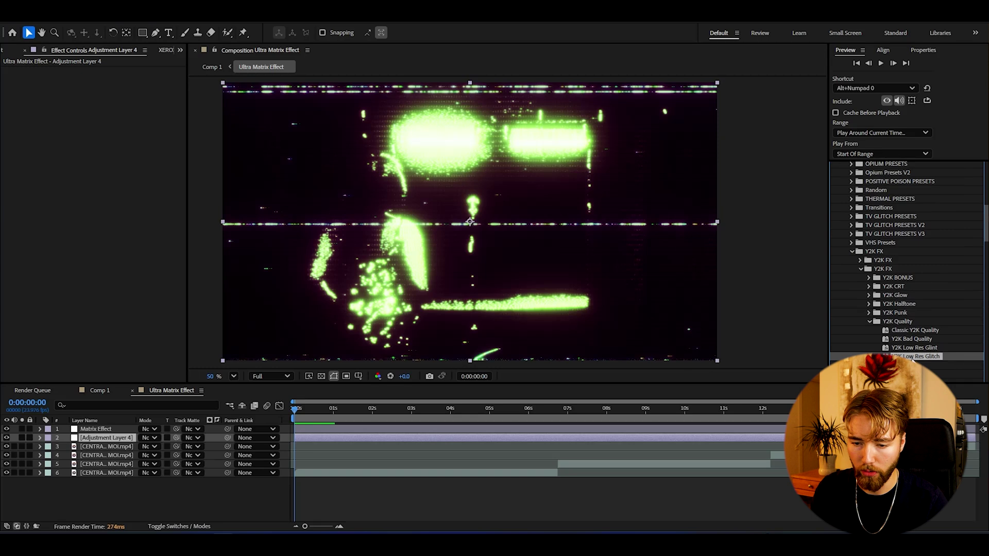
drag(907, 356, 102, 441)
click(434, 409)
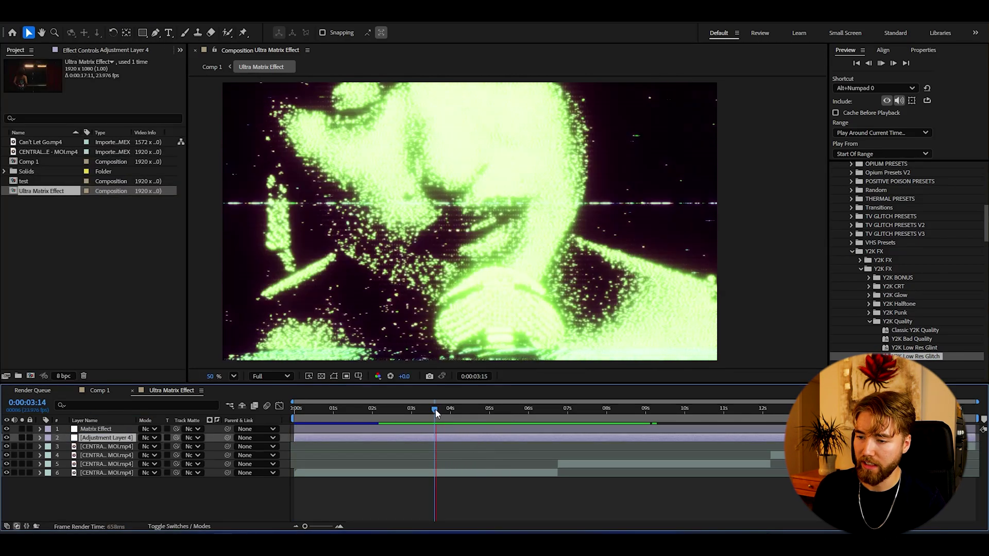
click(410, 409)
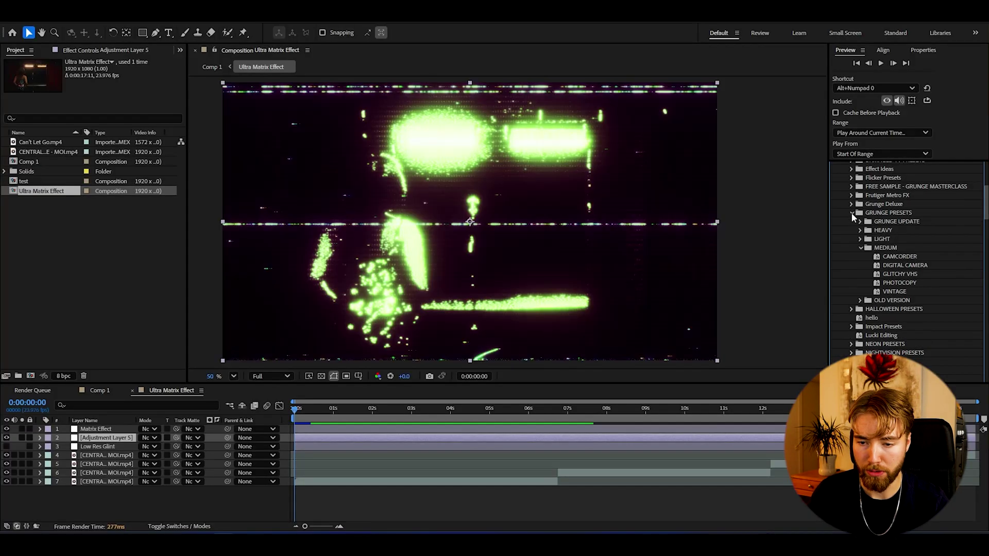
Apply the GLITCHY VHS preset from the medium grunge presets to Adjustment Layer 5
click(893, 266)
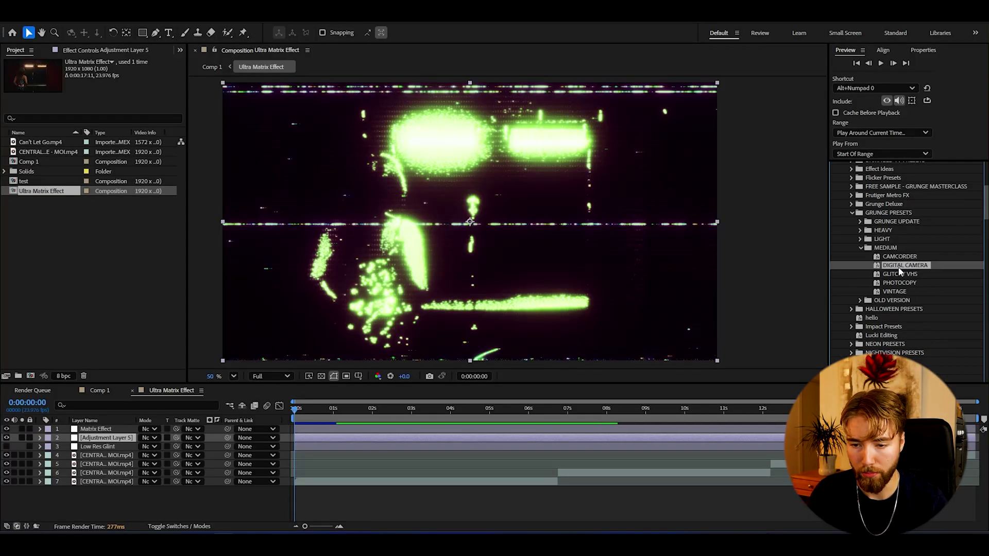
click(894, 274)
drag(846, 278, 88, 439)
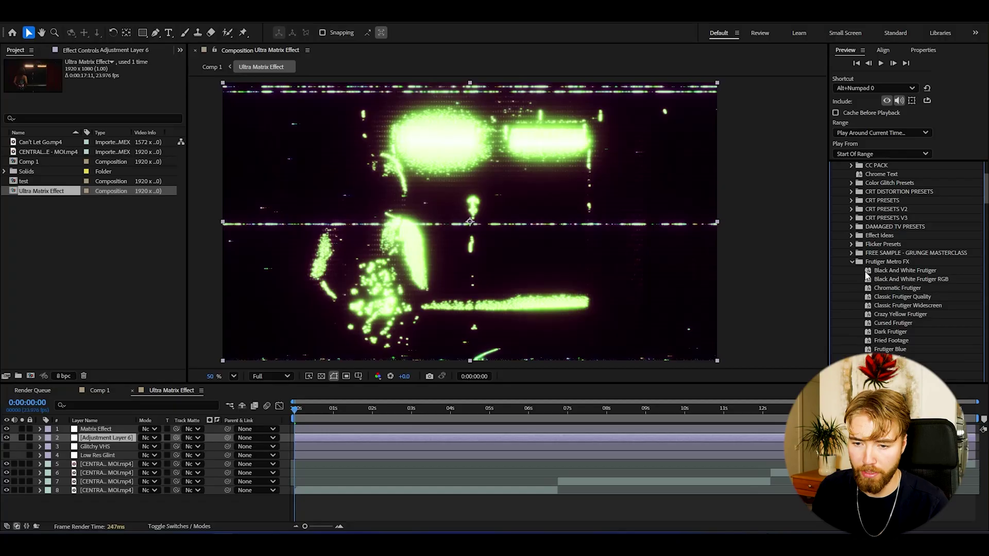
Apply the Frutiger Flicker preset from the Frutiger Metro FX collection to Adjustment Layer 6
scroll(888, 295, down, 2)
click(889, 315)
scroll(935, 332, down, 3)
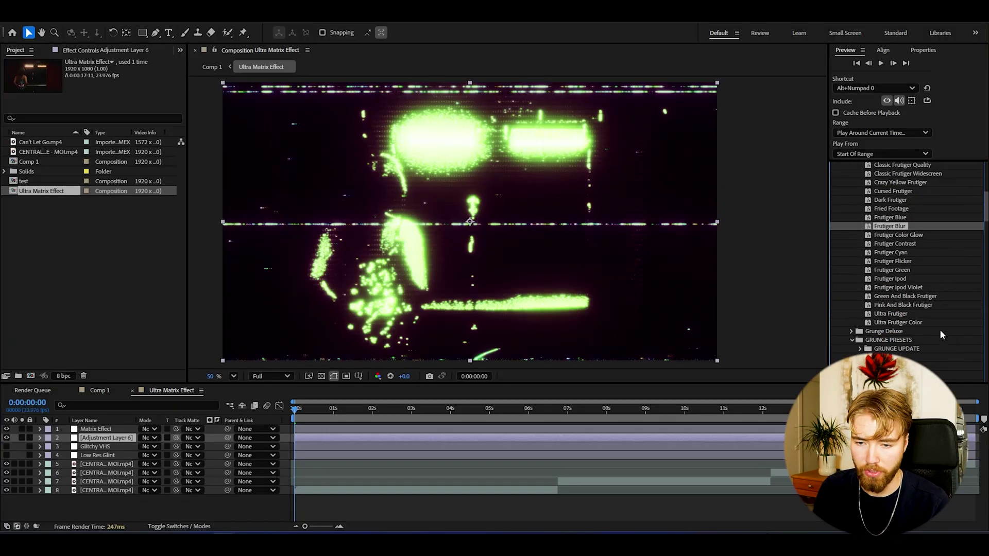
drag(897, 261, 106, 434)
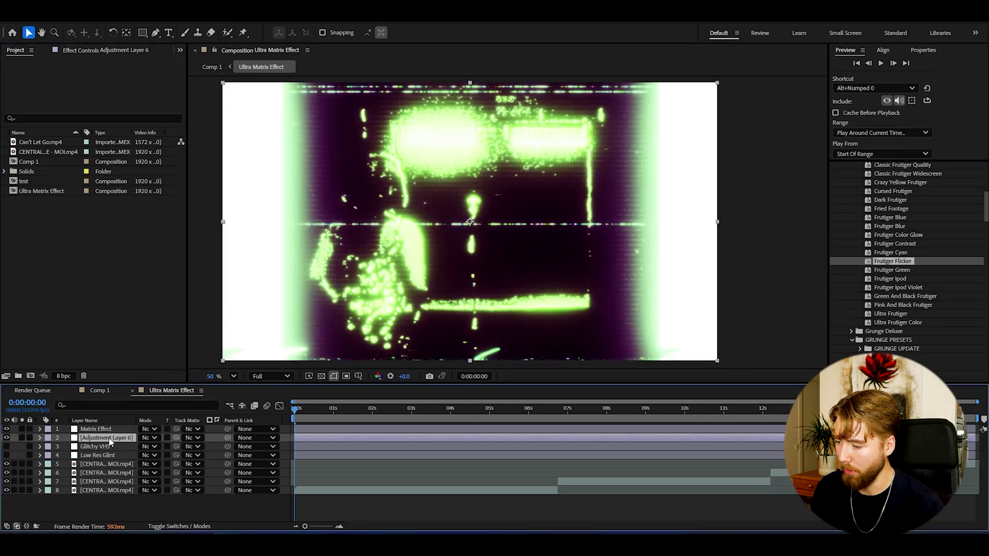
Move Adjustment Layer 6 above the Matrix Effect layer, preview the composition and go to about 3:15
drag(109, 428, 110, 428)
key(space)
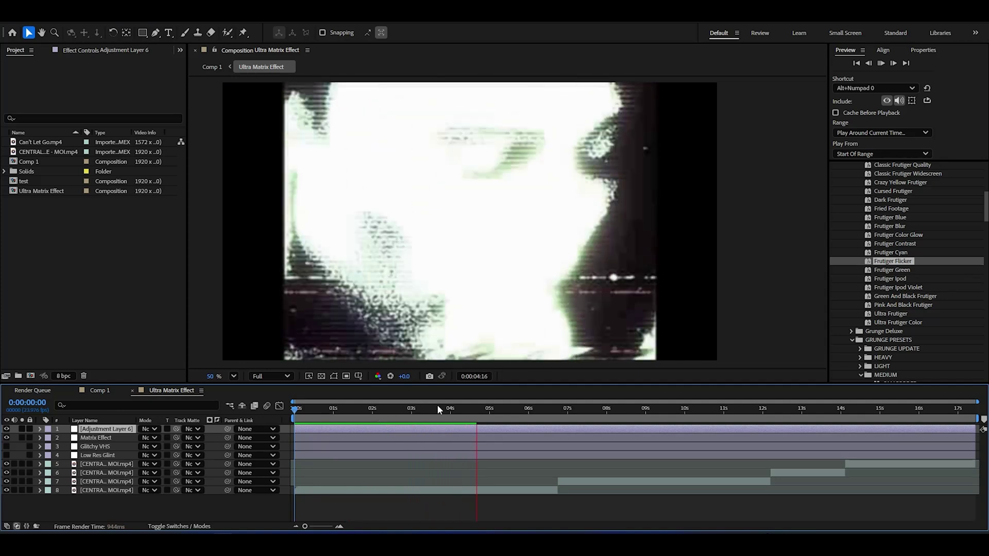
click(456, 410)
drag(423, 412, 436, 410)
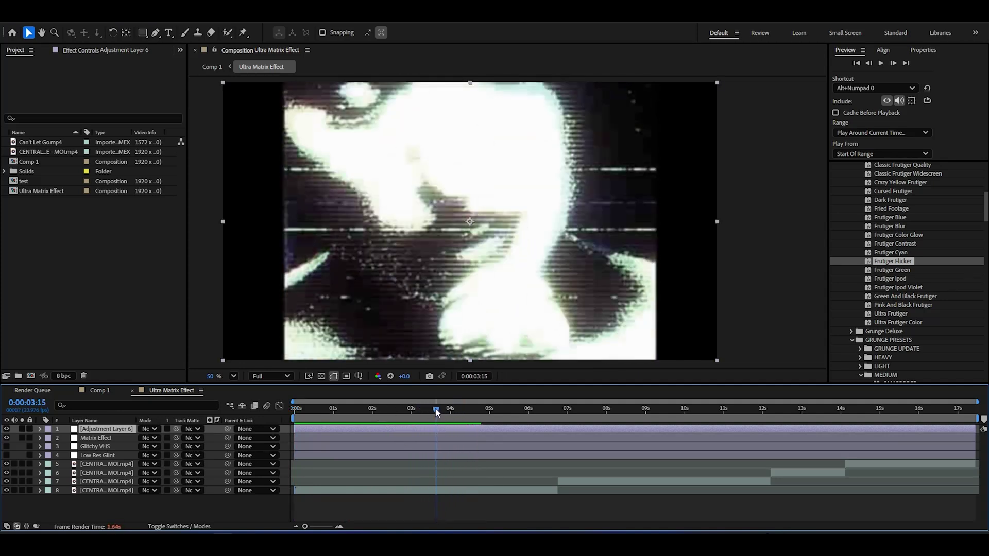
Pull the RGB midtones of the first clip's Curves effect on layer 8 further down, check other frames and return to the start
click(414, 492)
click(84, 50)
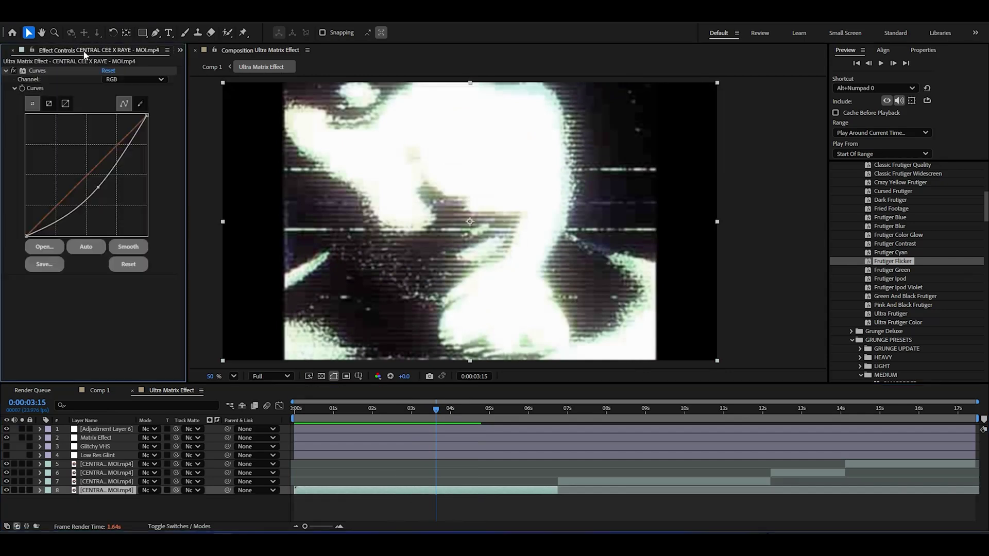
drag(99, 189, 102, 195)
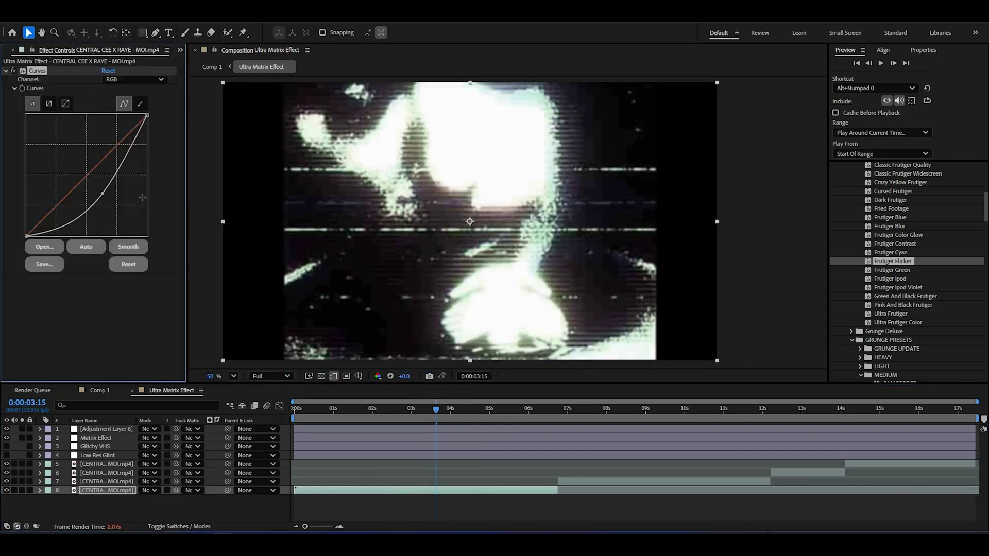
click(479, 411)
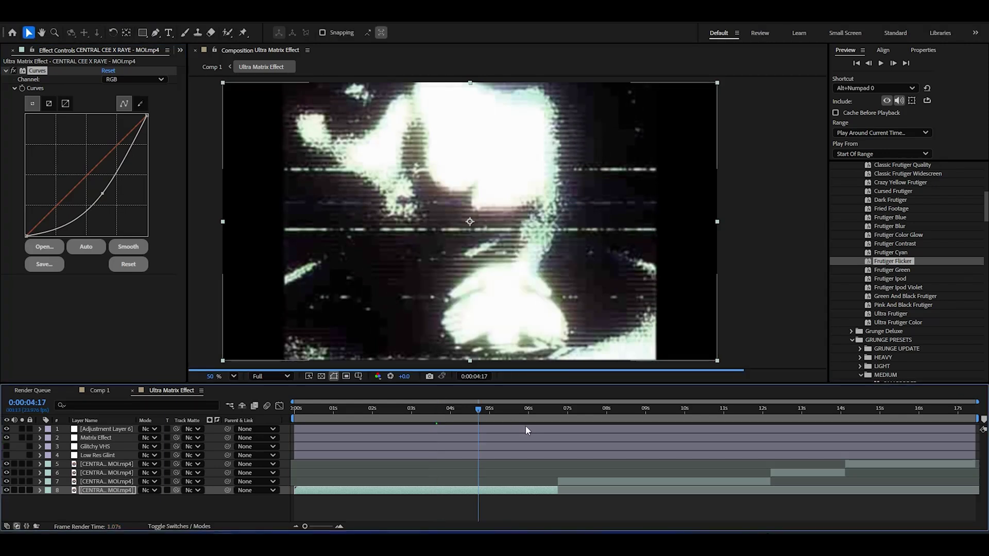
click(537, 412)
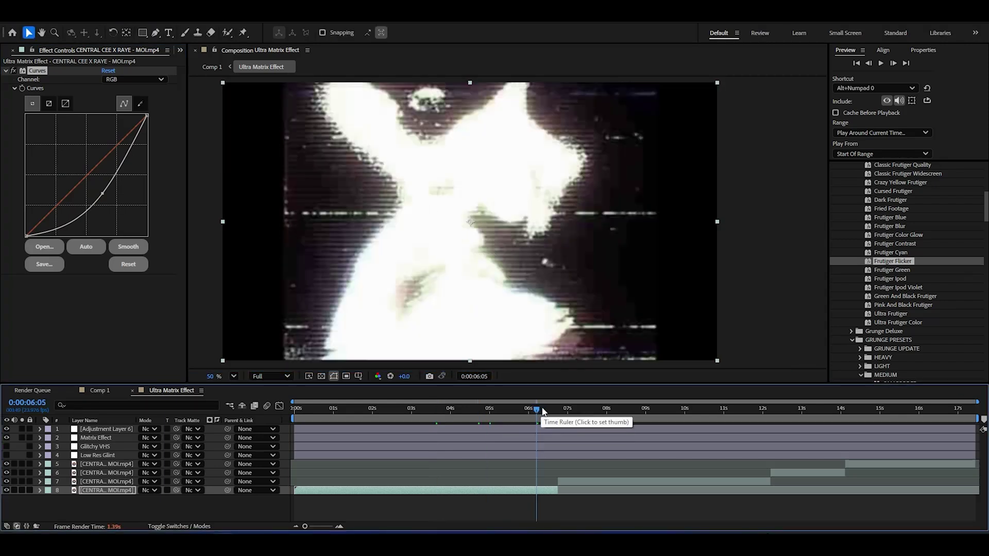
key(Home)
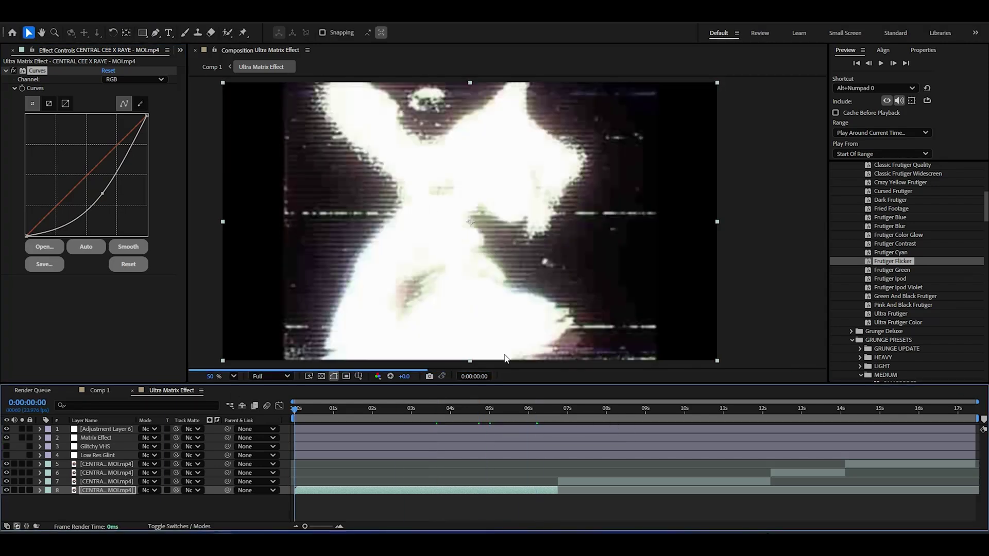